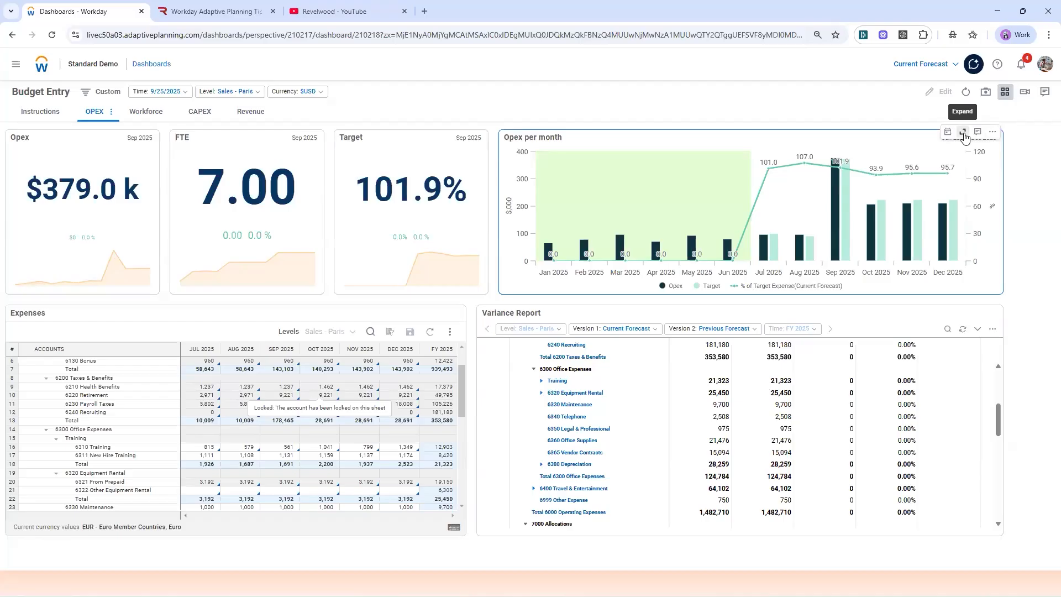
# Step: Expand the Opex per month chart, examine its monthly percentage-of-target values, and collapse it again
pyautogui.click(963, 133)
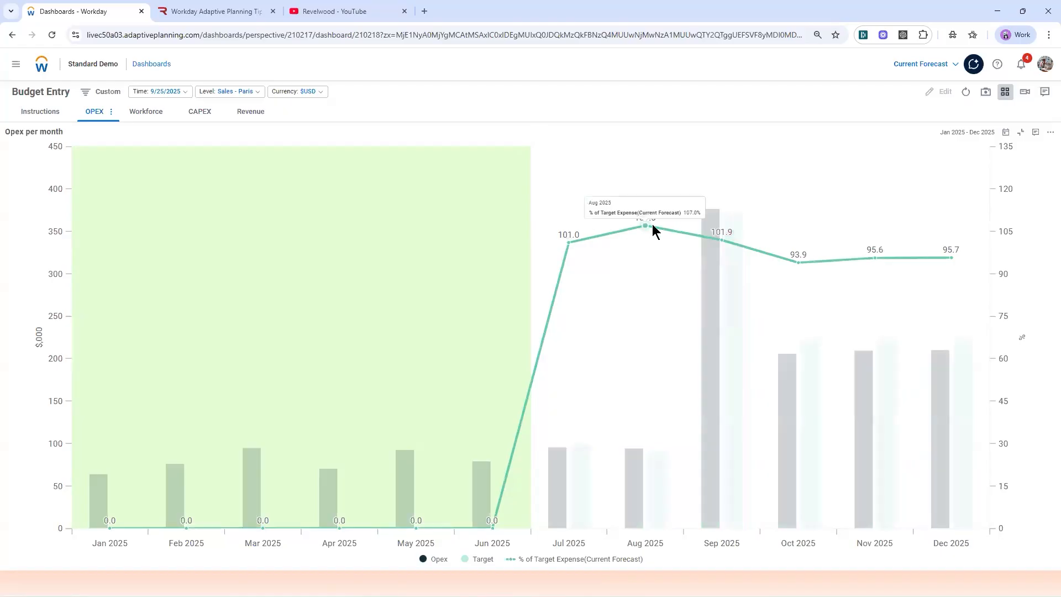
pyautogui.moveTo(722, 240)
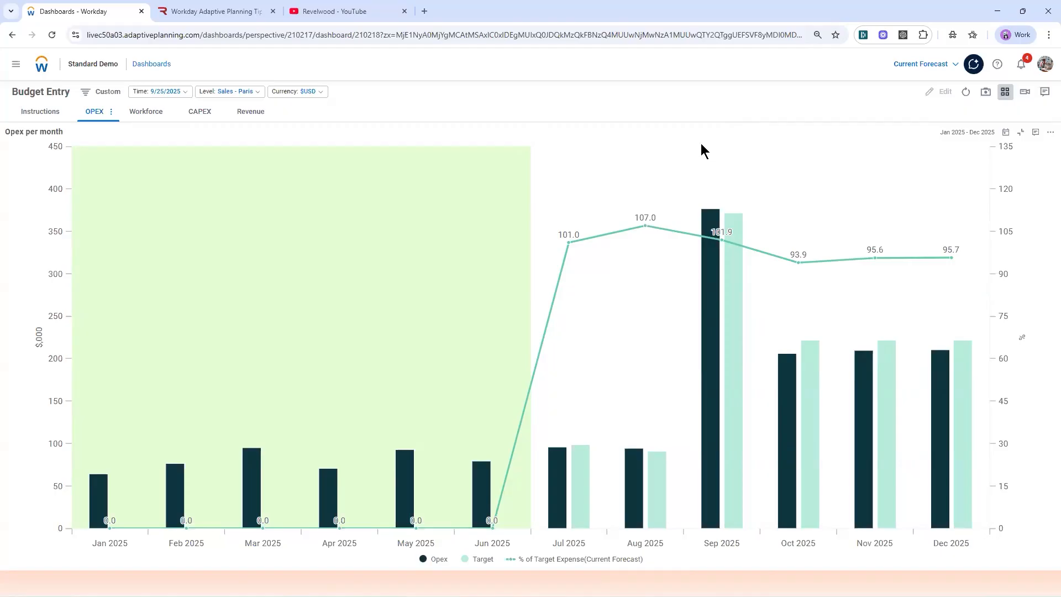
pyautogui.click(1021, 133)
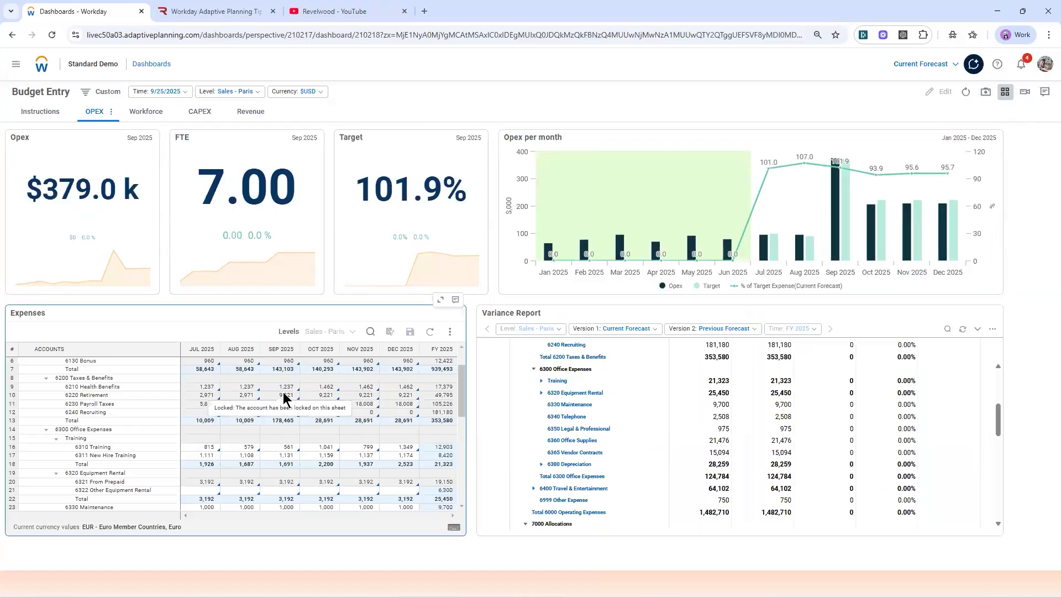
# Step: In the expanded Expenses sheet, set the October 2025 amount for 6310 Training to 15000
pyautogui.click(440, 300)
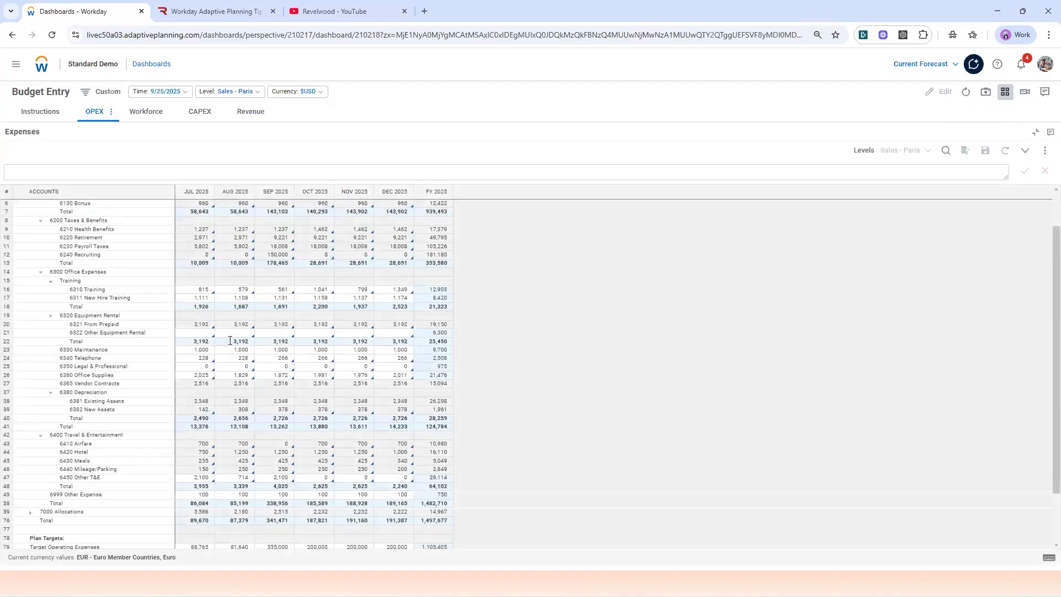
pyautogui.click(316, 291)
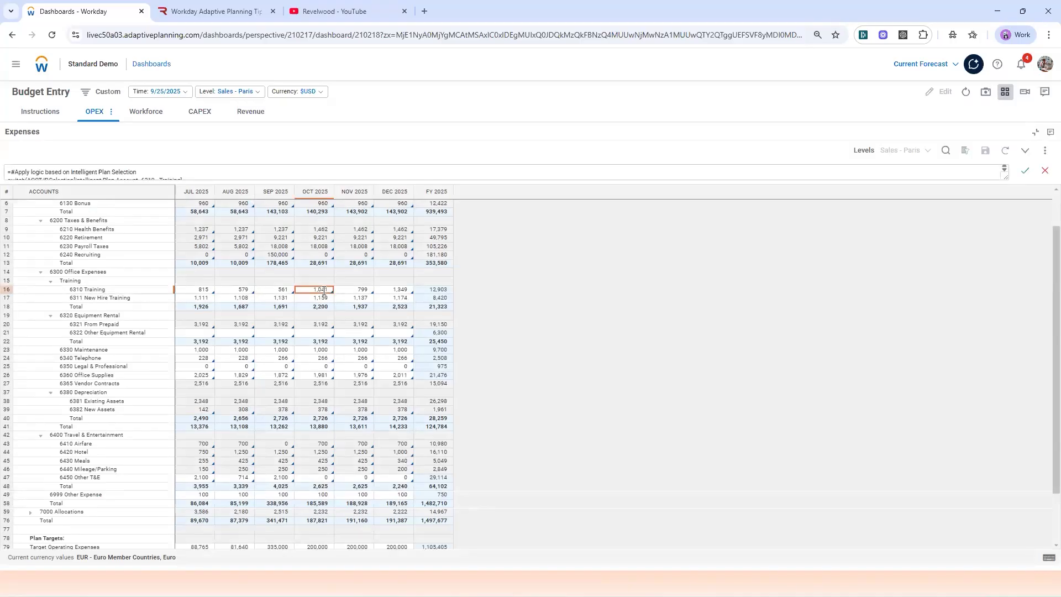
pyautogui.write('15,')
pyautogui.write('0')
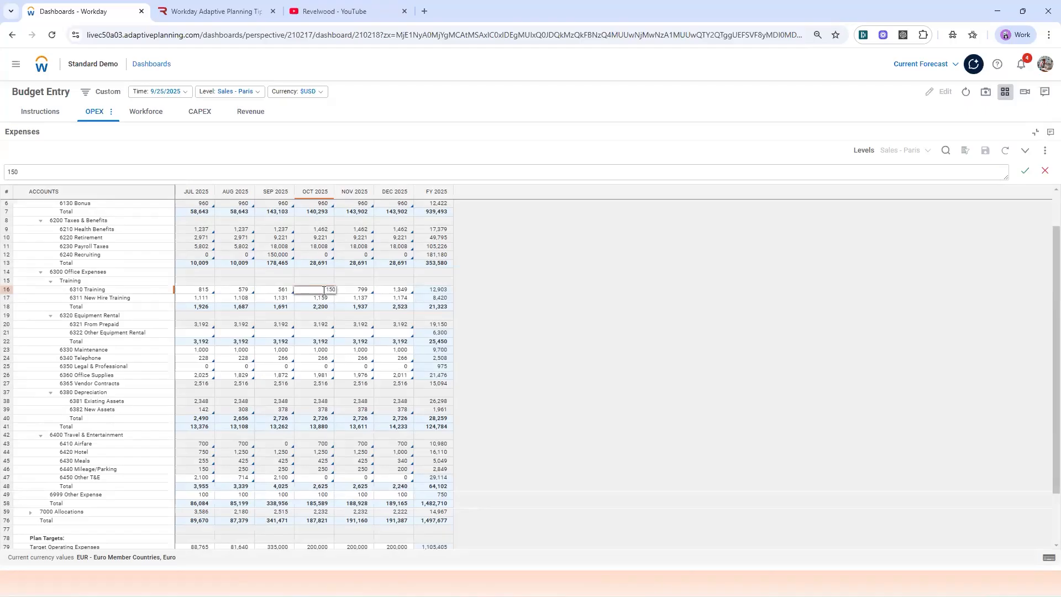
pyautogui.write('00')
pyautogui.click(339, 295)
# Step: Copy the October 6310 Training amount forward through December 2025, save the Expenses sheet and return to the dashboard
pyautogui.click(323, 290)
pyautogui.rightClick(323, 289)
pyautogui.moveTo(368, 335)
pyautogui.click(415, 337)
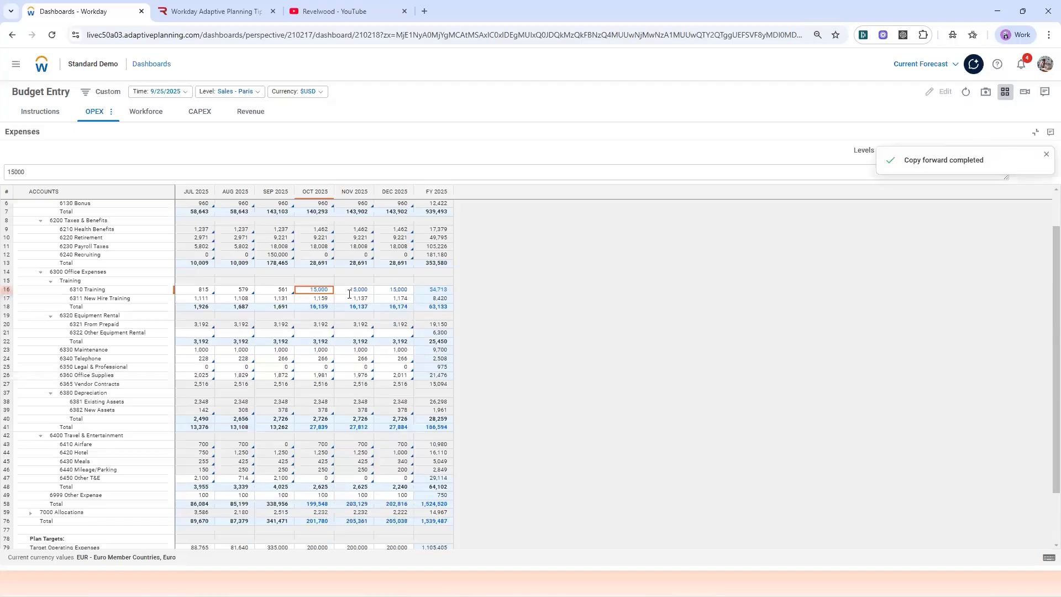
pyautogui.click(1046, 155)
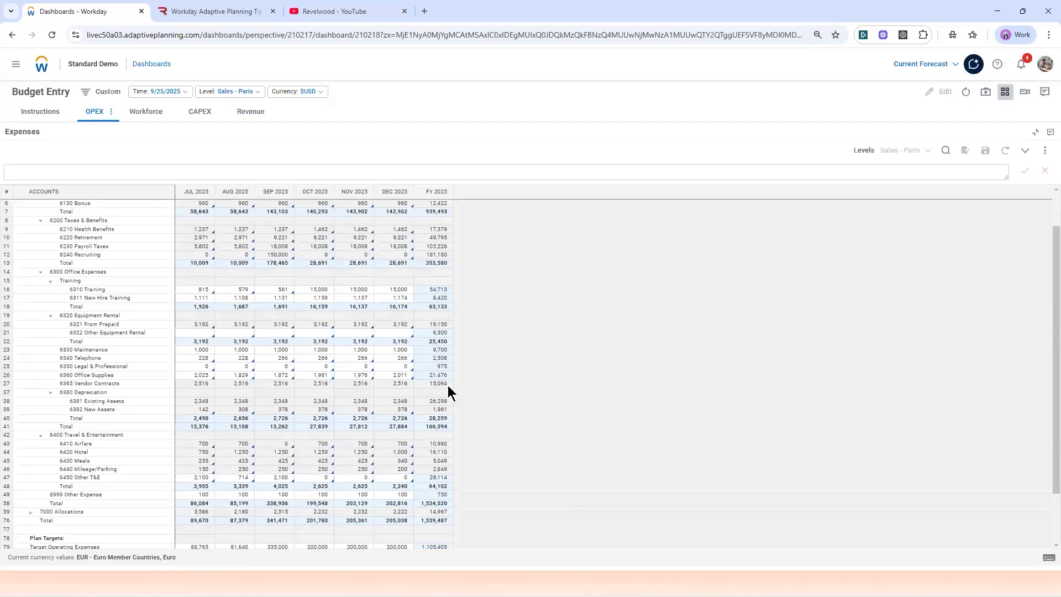
pyautogui.click(1035, 132)
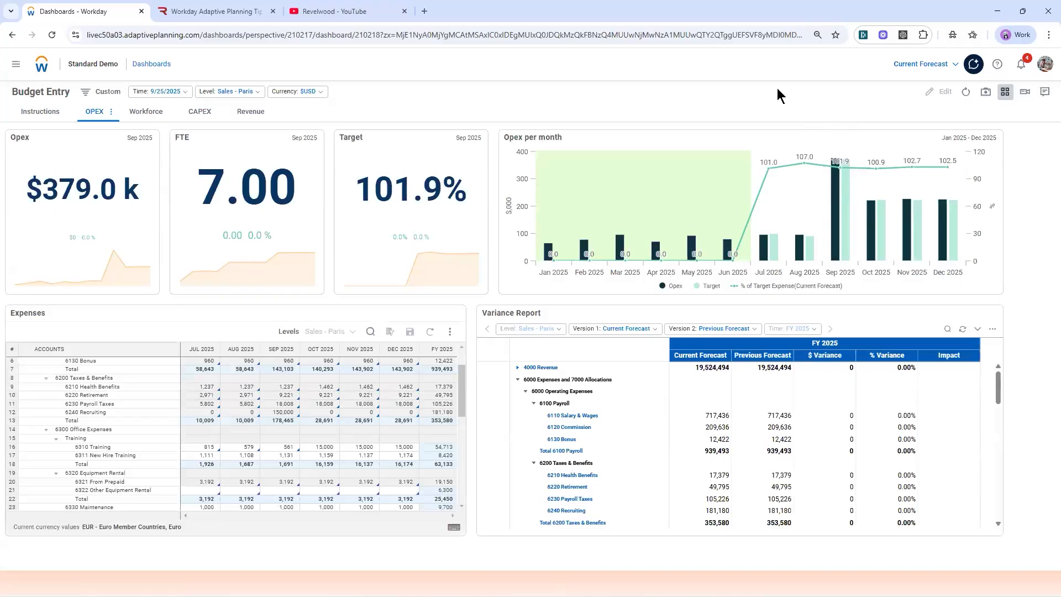
# Step: Switch the Target KPI's time period from Month to Year and examine the figure in expanded view
pyautogui.moveTo(873, 169)
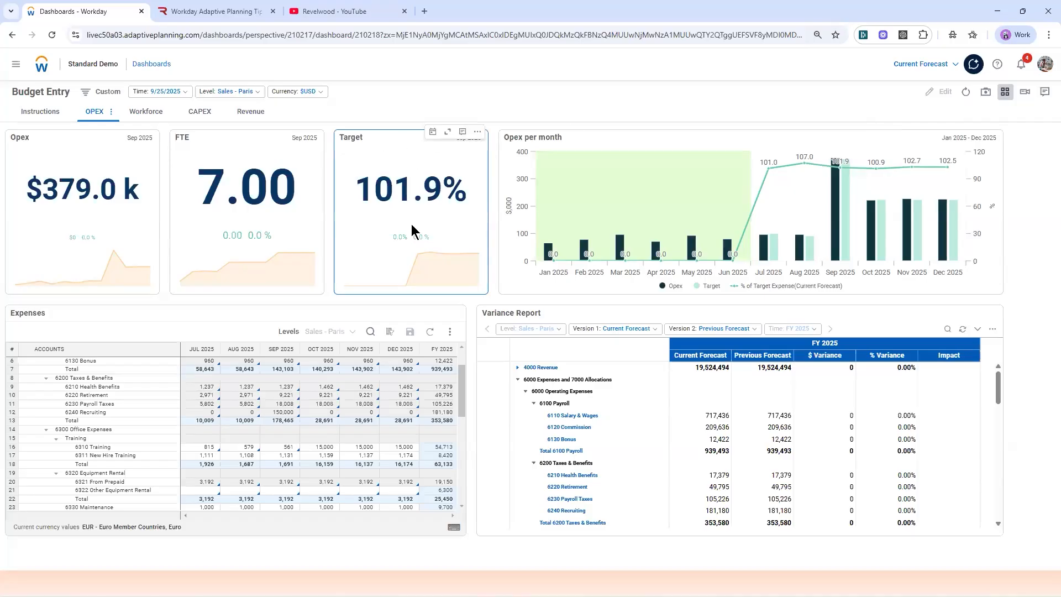
pyautogui.click(433, 134)
pyautogui.click(526, 144)
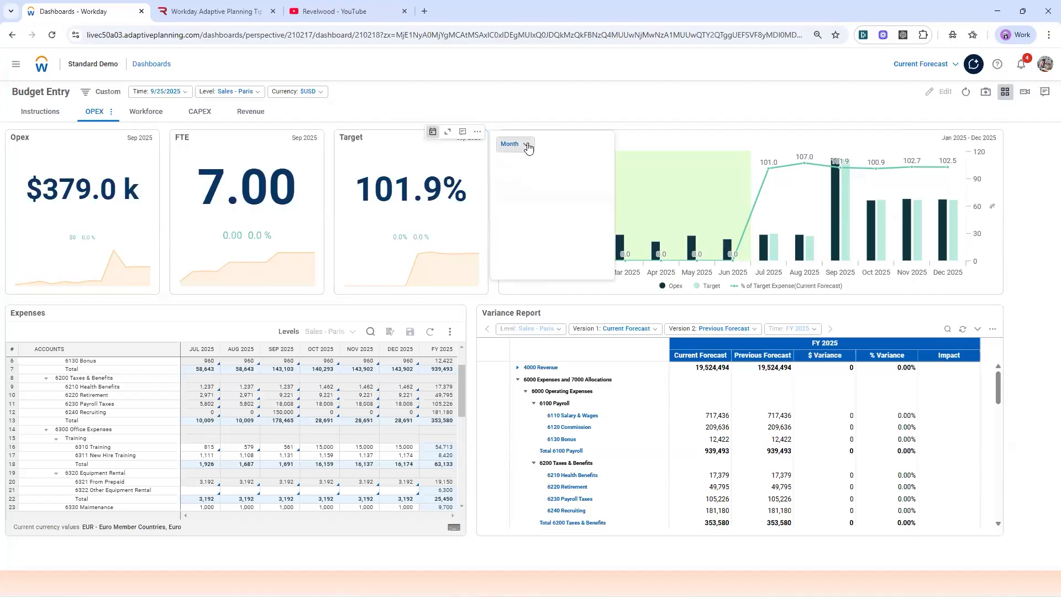
pyautogui.click(505, 174)
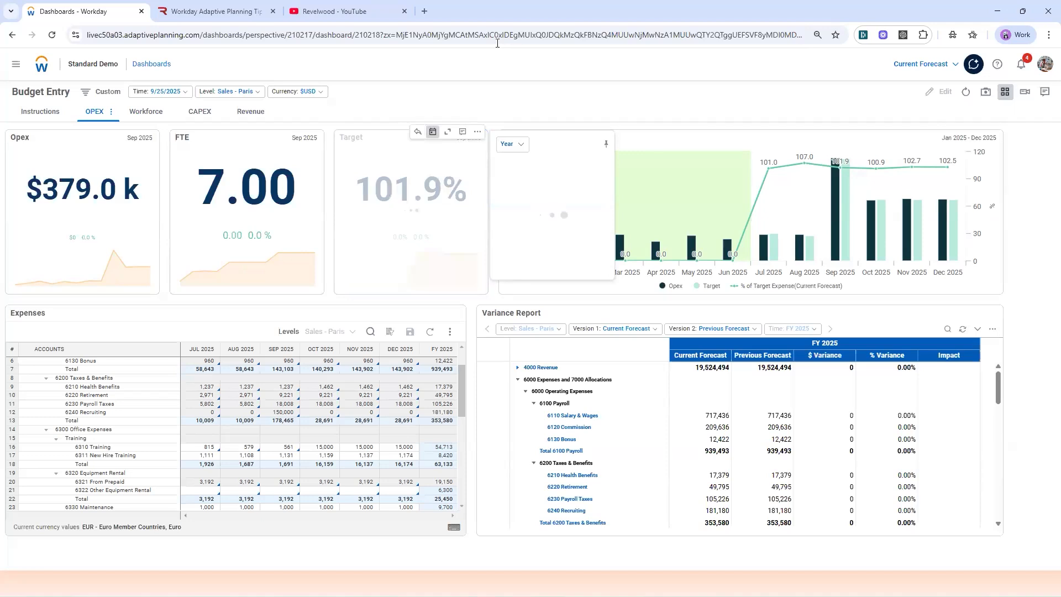
pyautogui.click(447, 135)
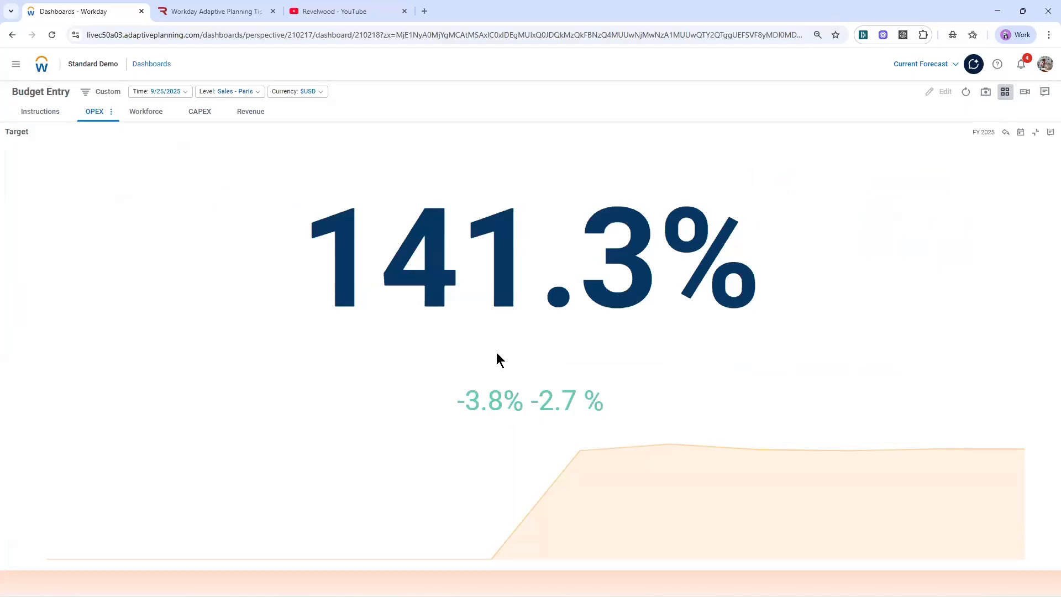
pyautogui.moveTo(470, 301)
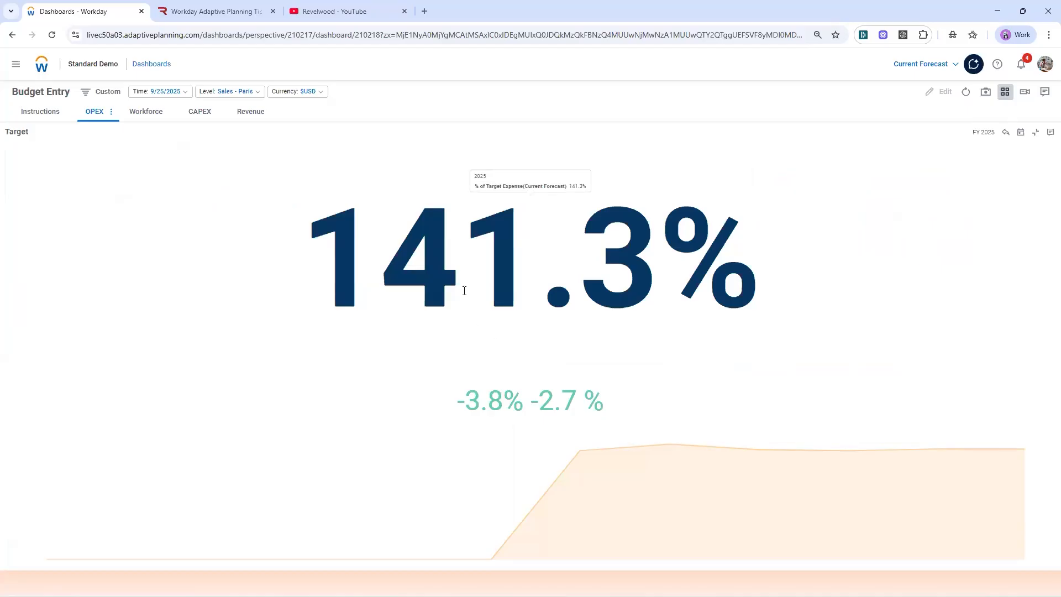
pyautogui.click(1035, 134)
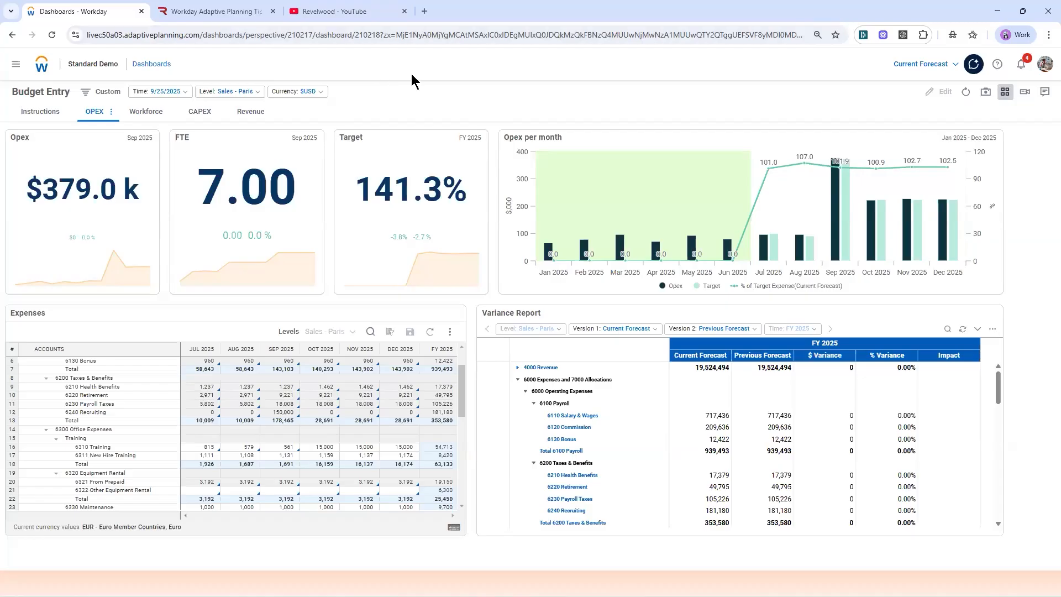
# Step: Open the personal, checked-out Budget Entry perspective and compare its OPEX and Workforce dashboards, ending on OPEX
pyautogui.click(150, 65)
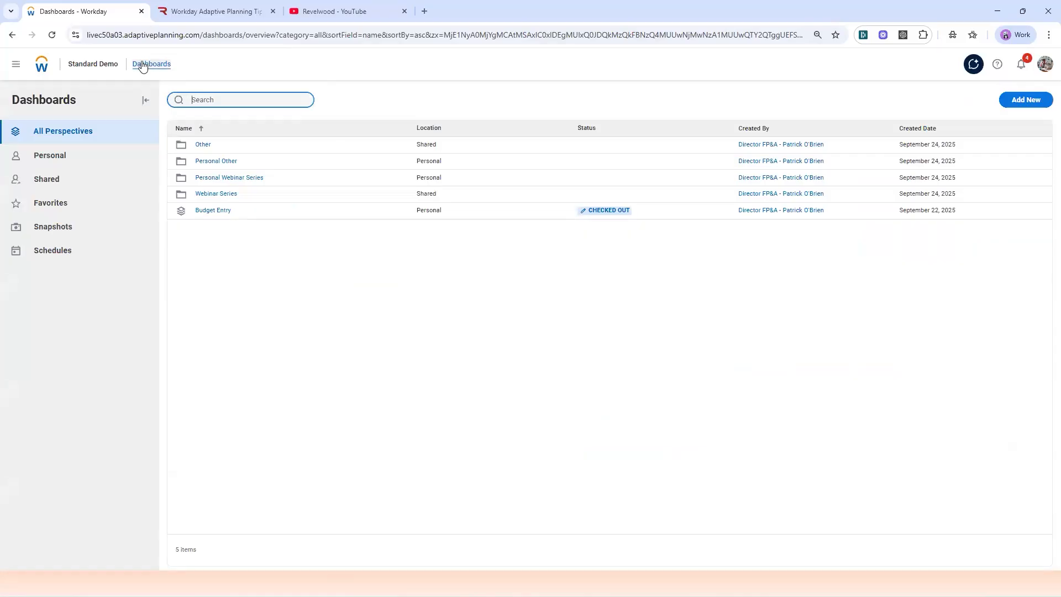
pyautogui.click(213, 211)
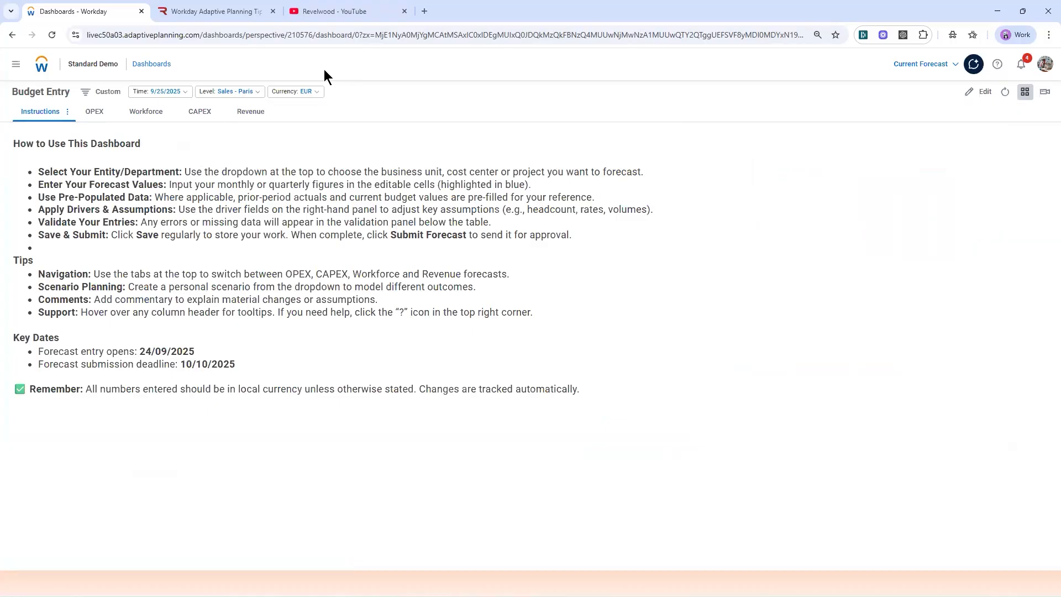
pyautogui.click(94, 114)
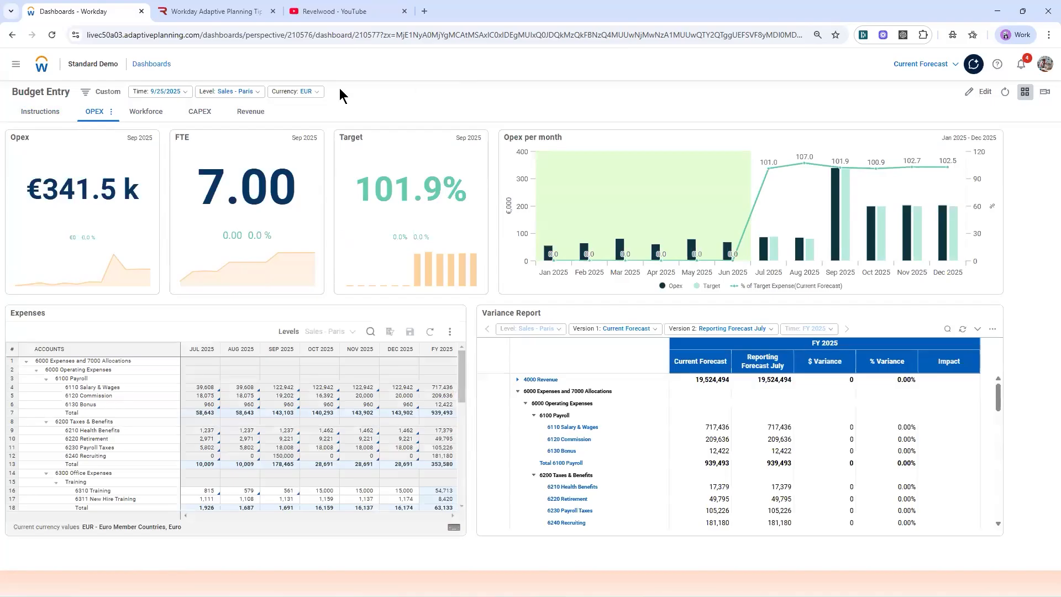
pyautogui.click(146, 114)
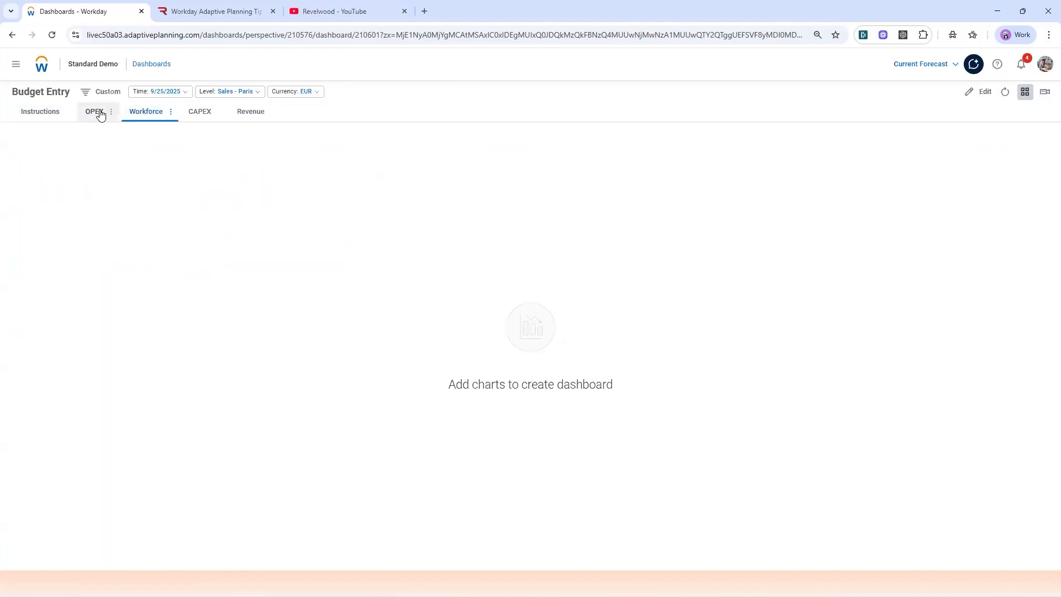
pyautogui.click(100, 113)
# Step: Put the perspective into edit mode and copy the Opex KPI chart from the OPEX dashboard onto the Workforce dashboard
pyautogui.click(148, 135)
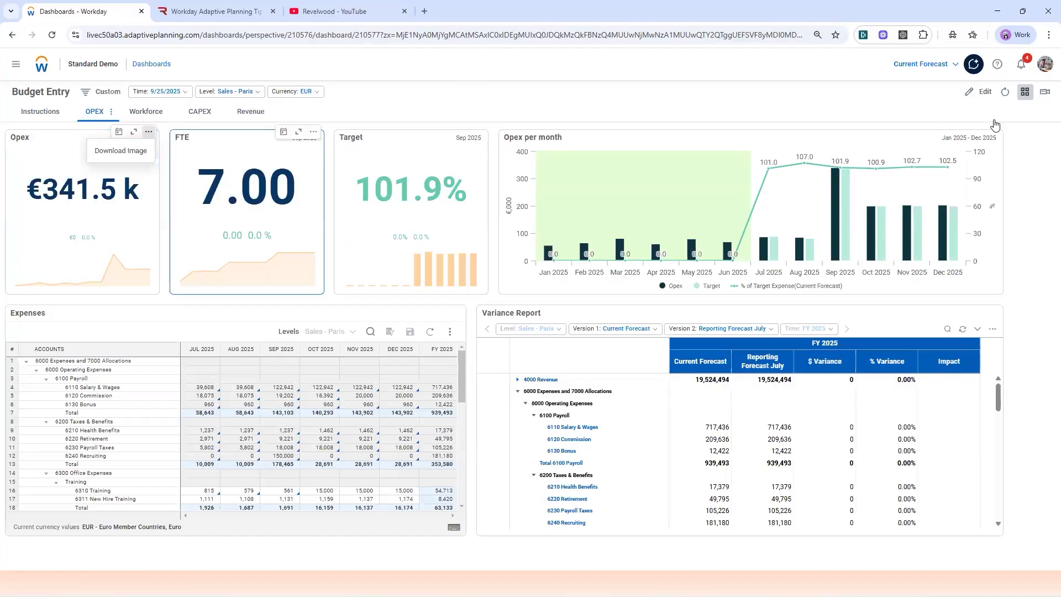
pyautogui.click(975, 91)
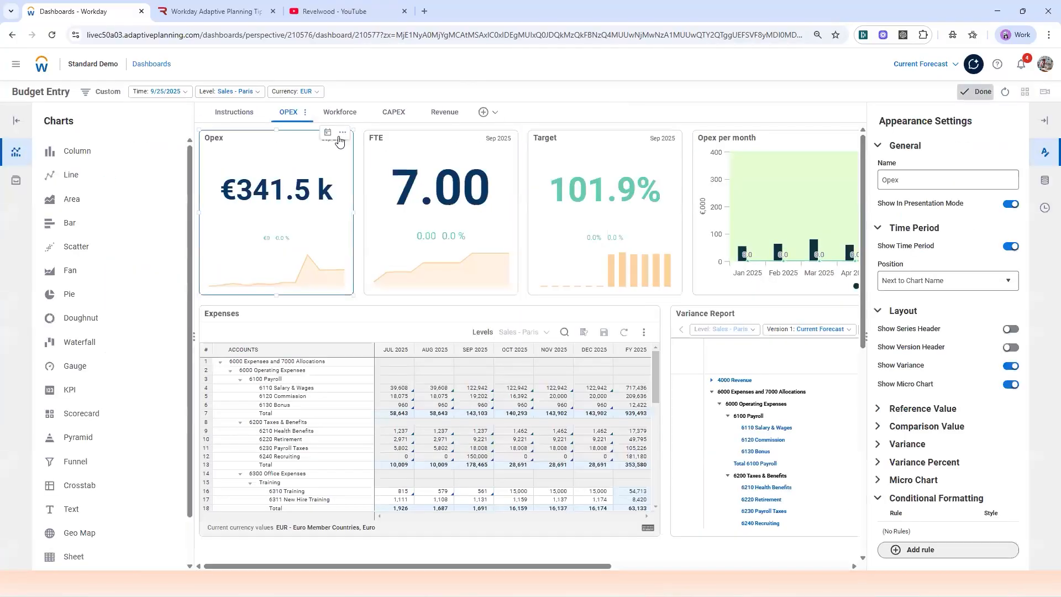
pyautogui.click(343, 133)
pyautogui.click(306, 151)
pyautogui.click(340, 114)
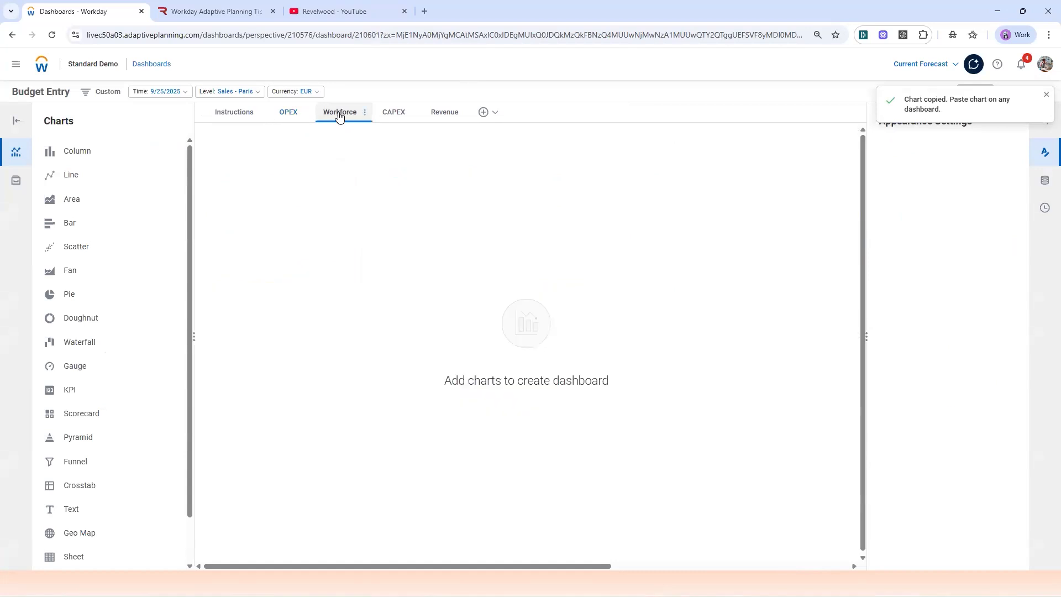
pyautogui.rightClick(257, 166)
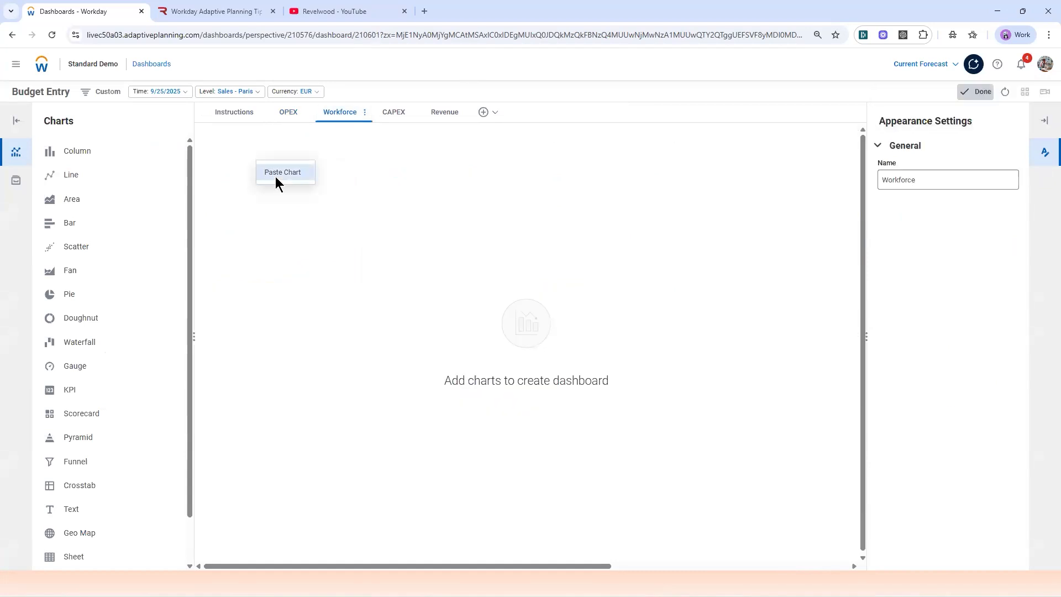
pyautogui.click(276, 177)
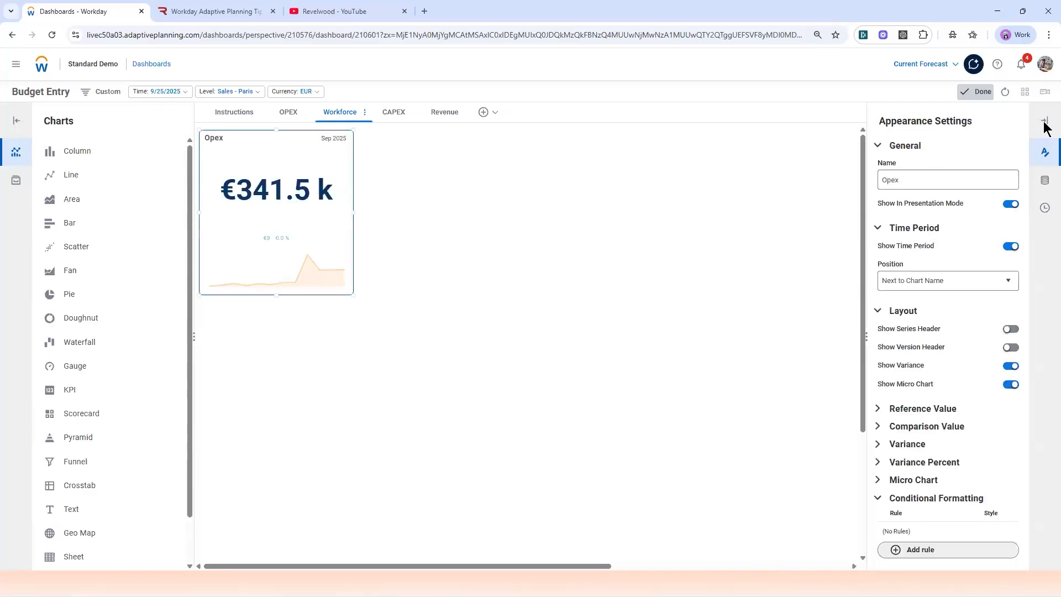
# Step: Change the pasted KPI's account to Total Payroll from the modeled Workforce Planning accounts
pyautogui.click(1044, 180)
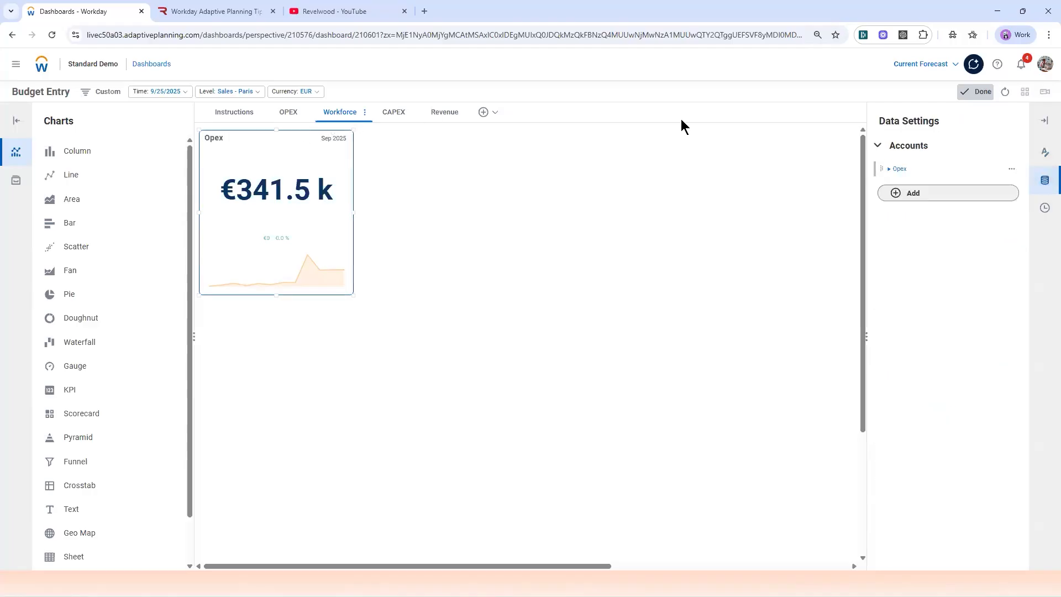
pyautogui.click(890, 170)
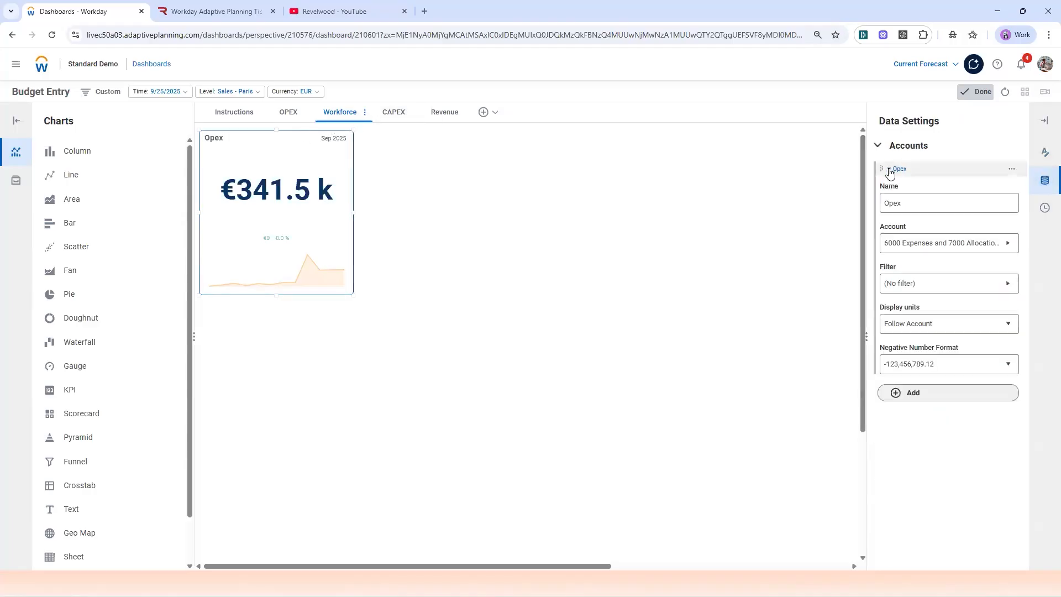
pyautogui.click(985, 248)
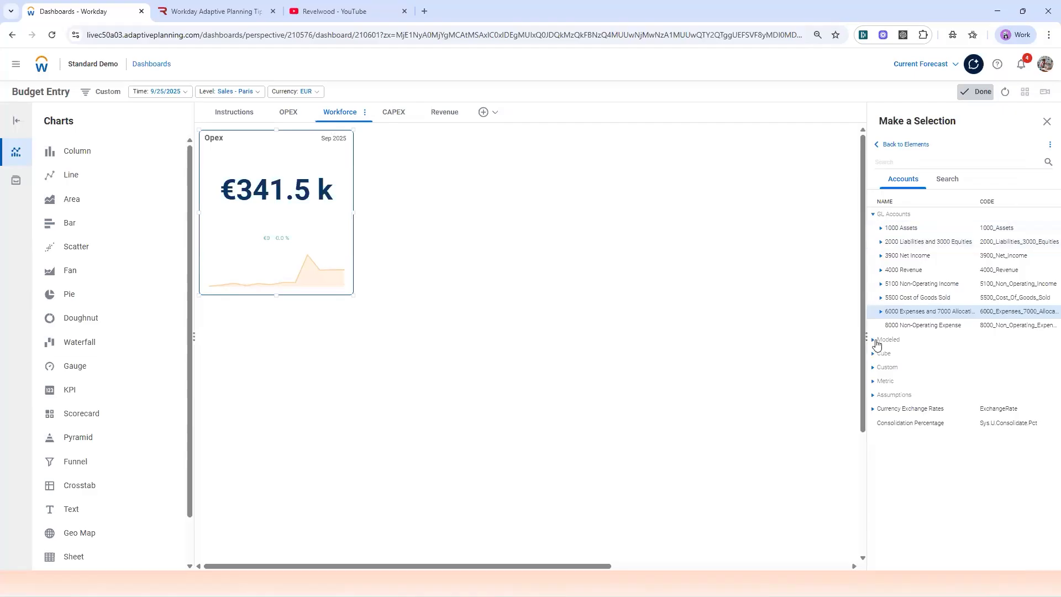
pyautogui.click(874, 340)
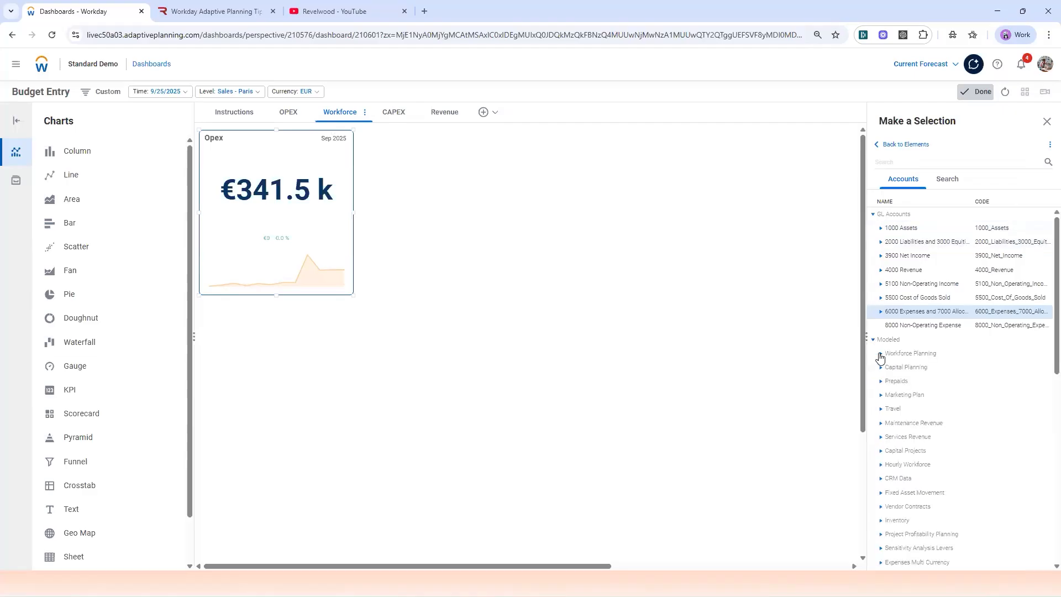
pyautogui.click(918, 355)
pyautogui.scroll(-2, 918, 356)
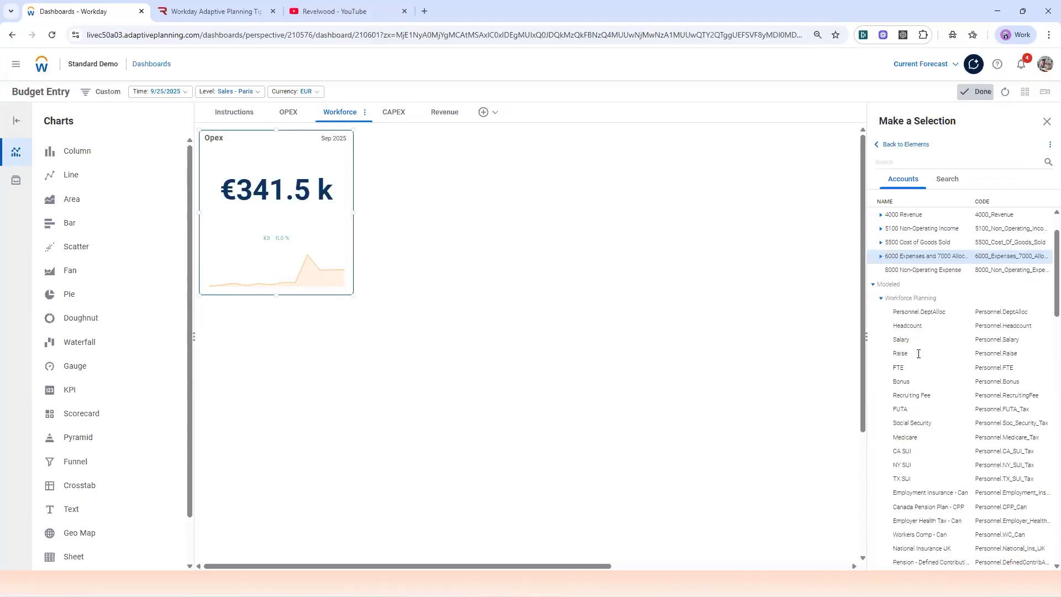
pyautogui.scroll(-5, 918, 358)
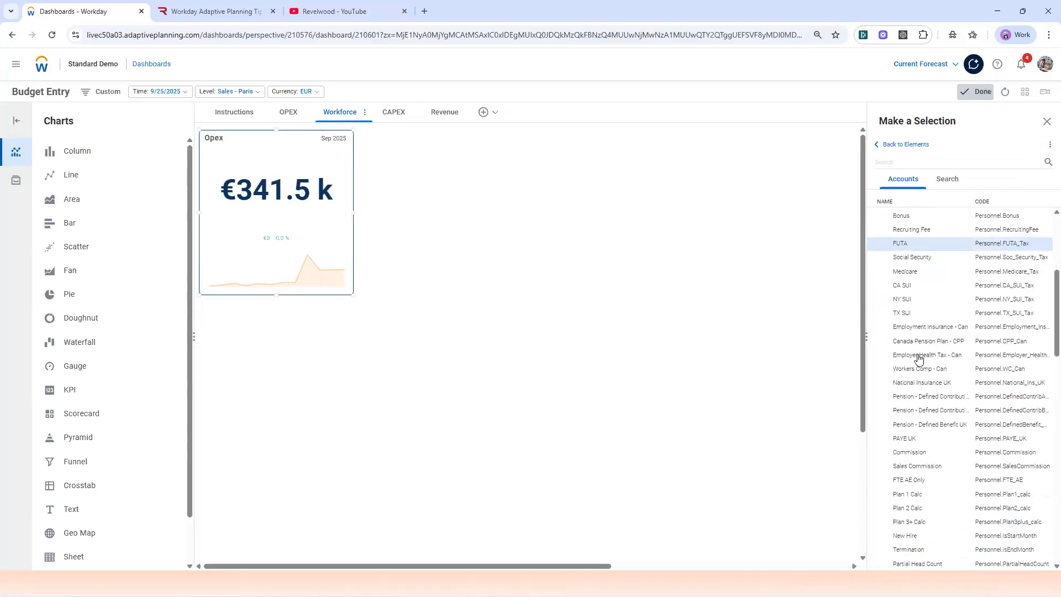
pyautogui.scroll(-5, 918, 358)
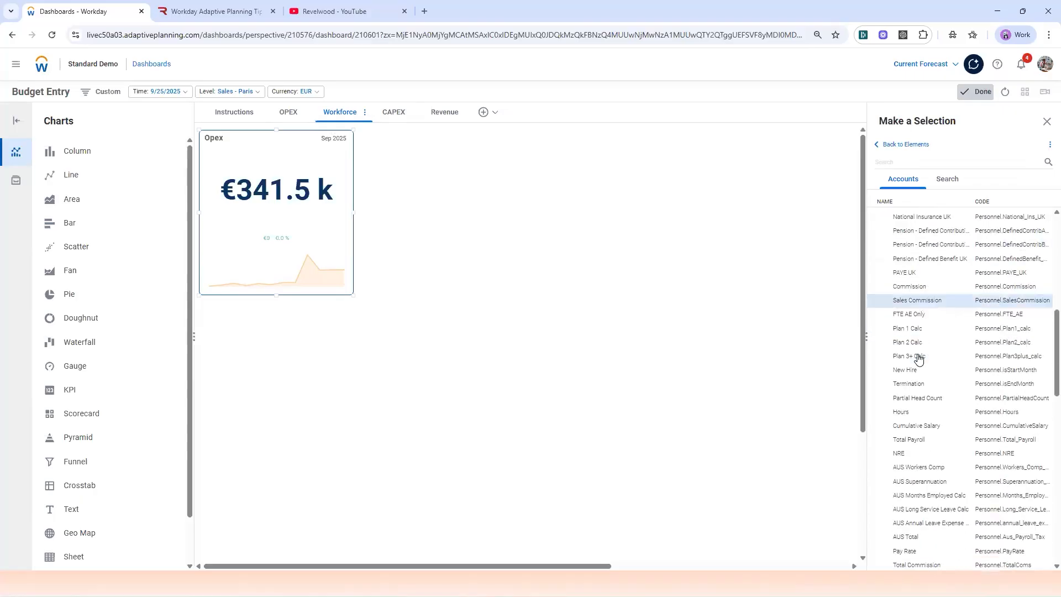
pyautogui.click(884, 381)
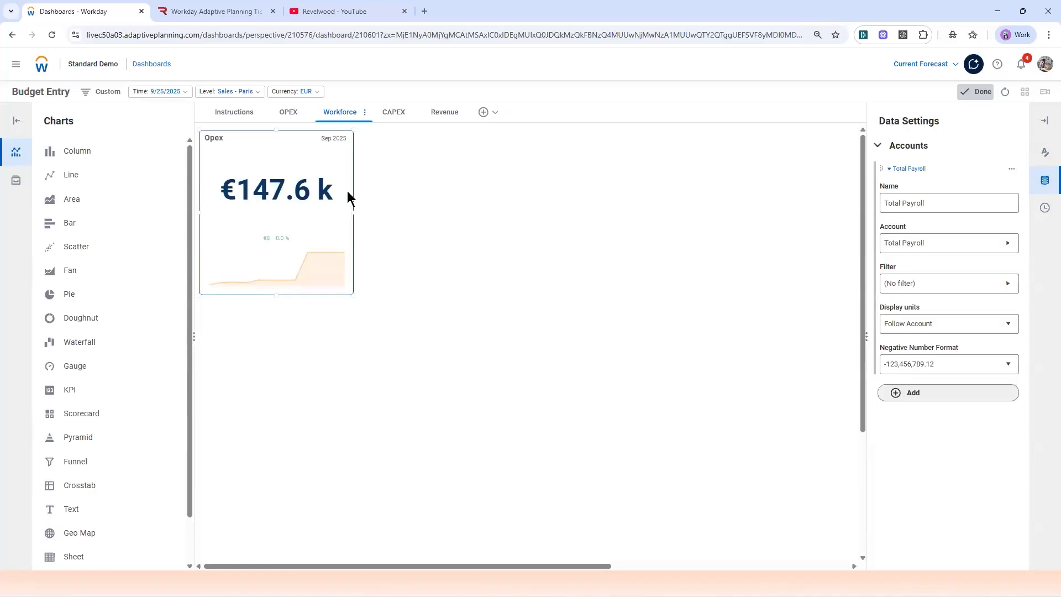
# Step: Rename the pasted KPI chart on the Workforce dashboard as Payroll Cost
pyautogui.click(1043, 156)
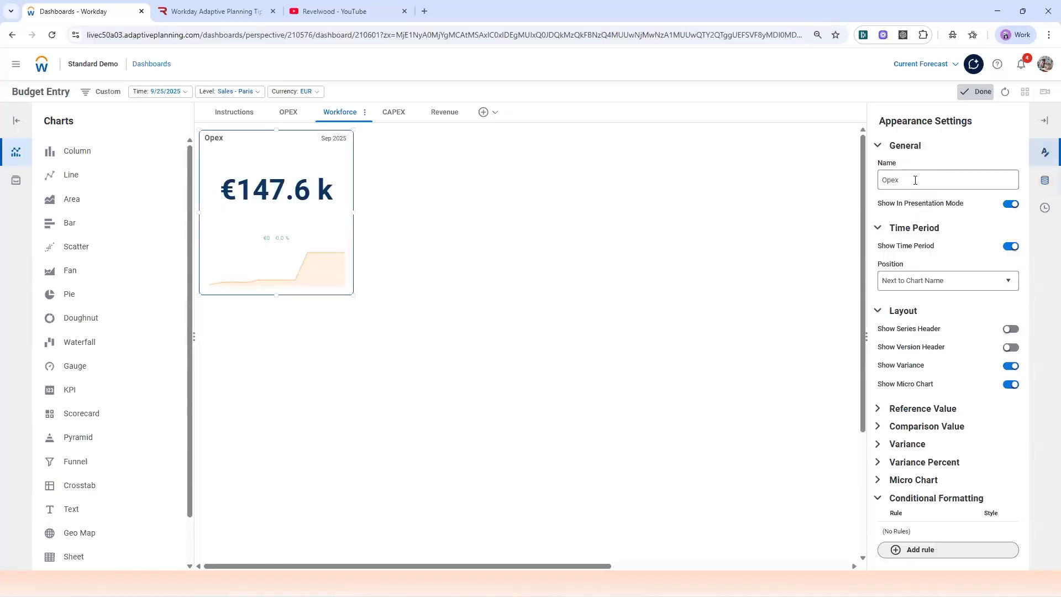
pyautogui.write('Pa')
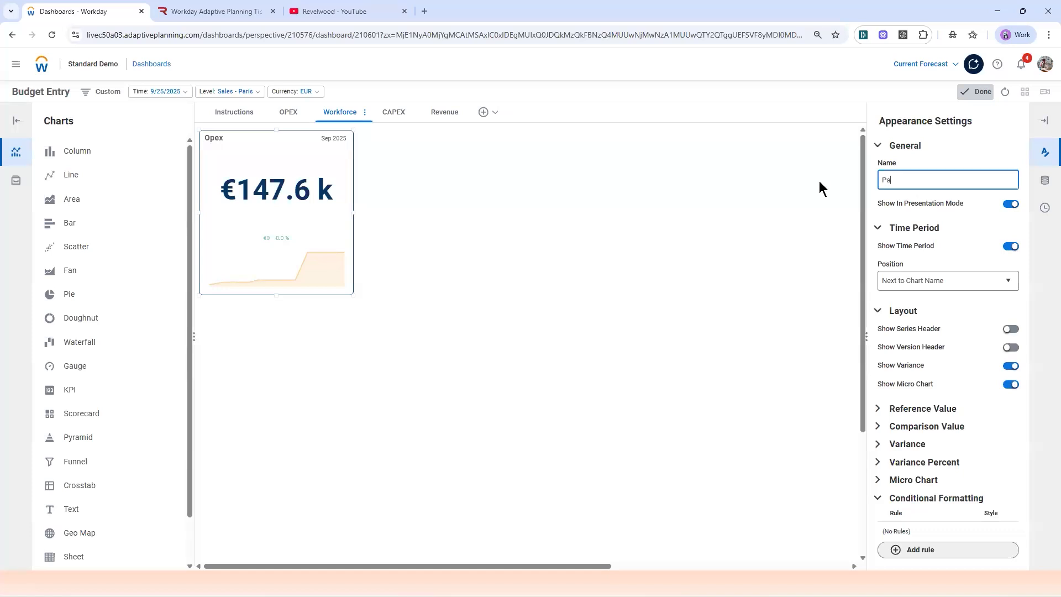
pyautogui.write('yroll Cost')
# Step: Duplicate the Payroll Cost KPI on the Workforce dashboard, placing the copy beside the original
pyautogui.click(978, 92)
pyautogui.click(979, 92)
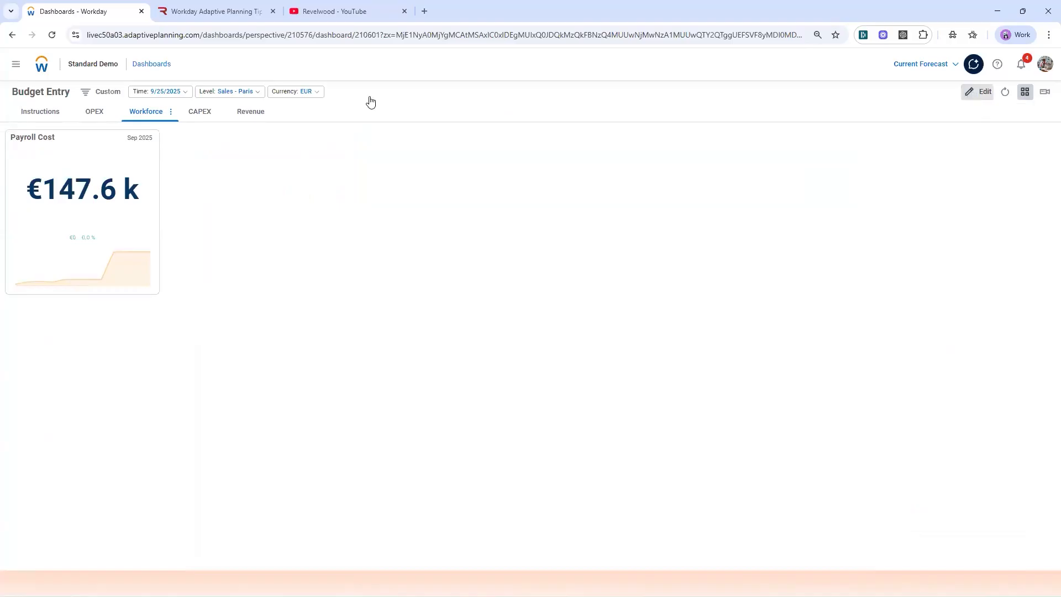
pyautogui.click(334, 137)
pyautogui.click(341, 138)
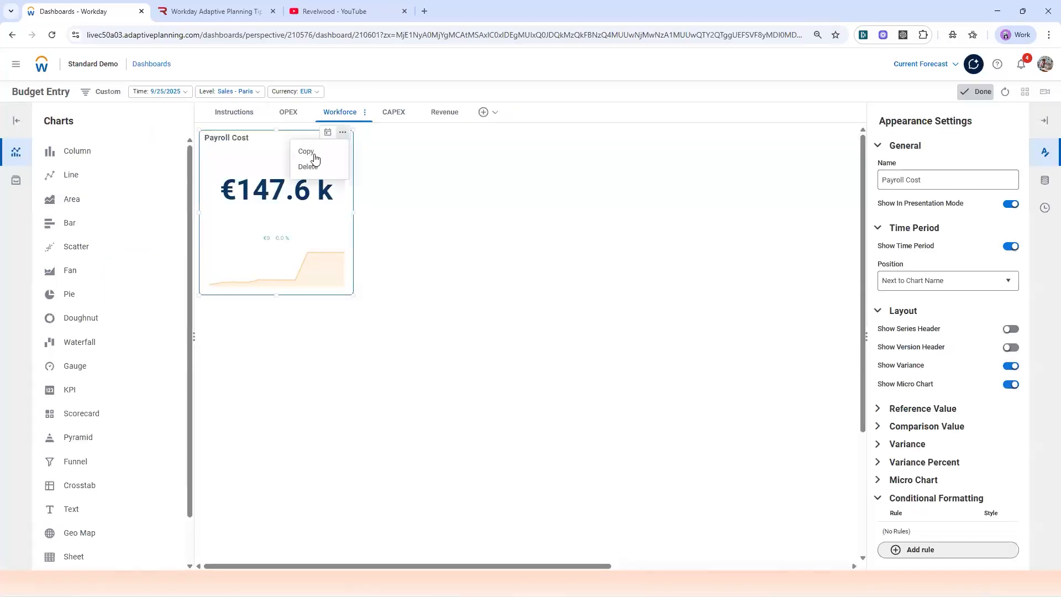
pyautogui.click(315, 159)
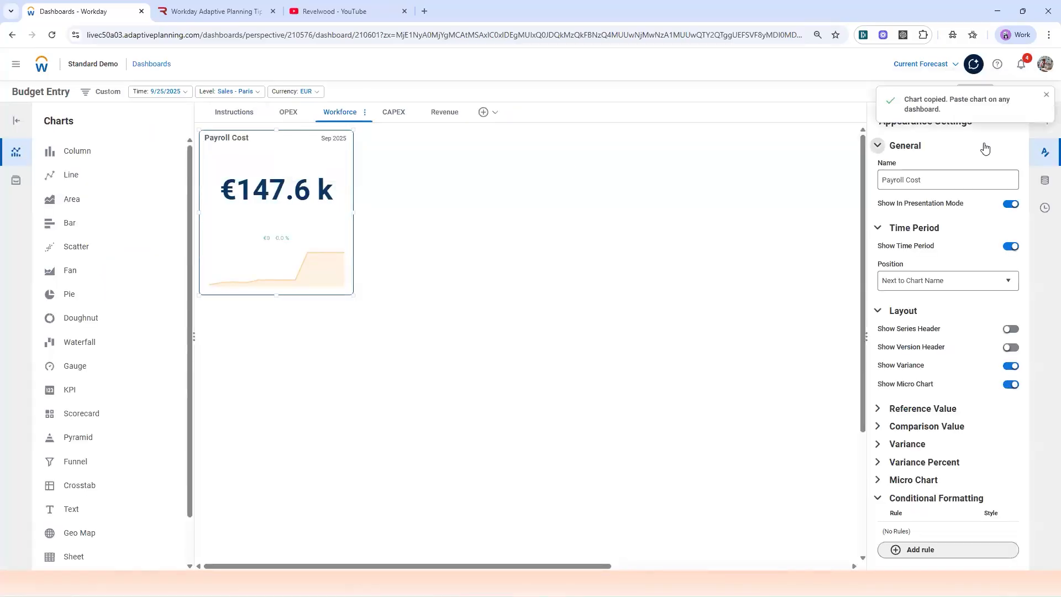
pyautogui.rightClick(383, 146)
pyautogui.click(409, 160)
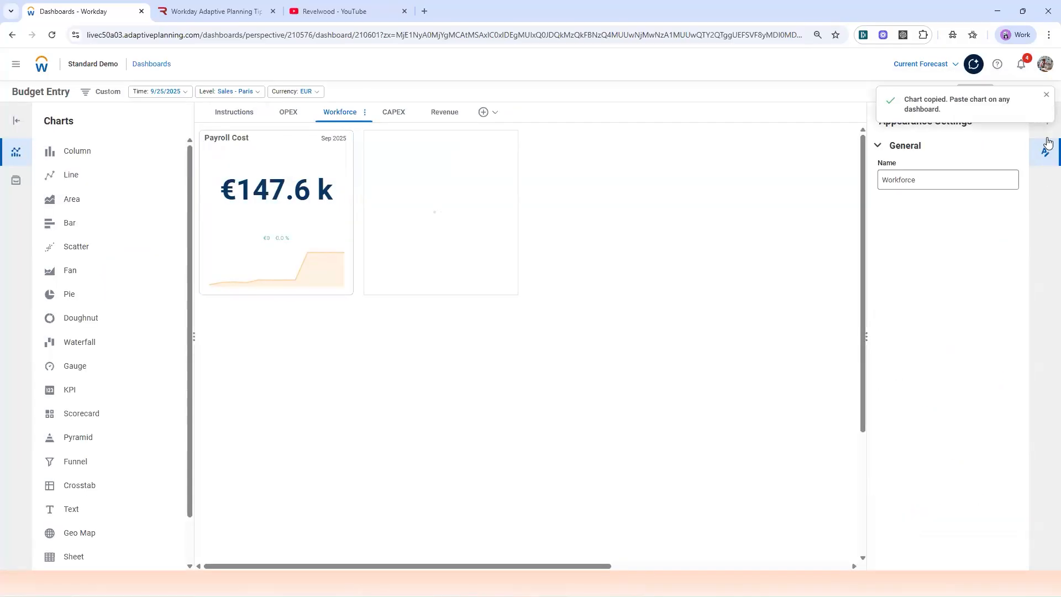
# Step: Change the copied KPI's account to FTE from the modeled Workforce Planning accounts
pyautogui.click(1044, 181)
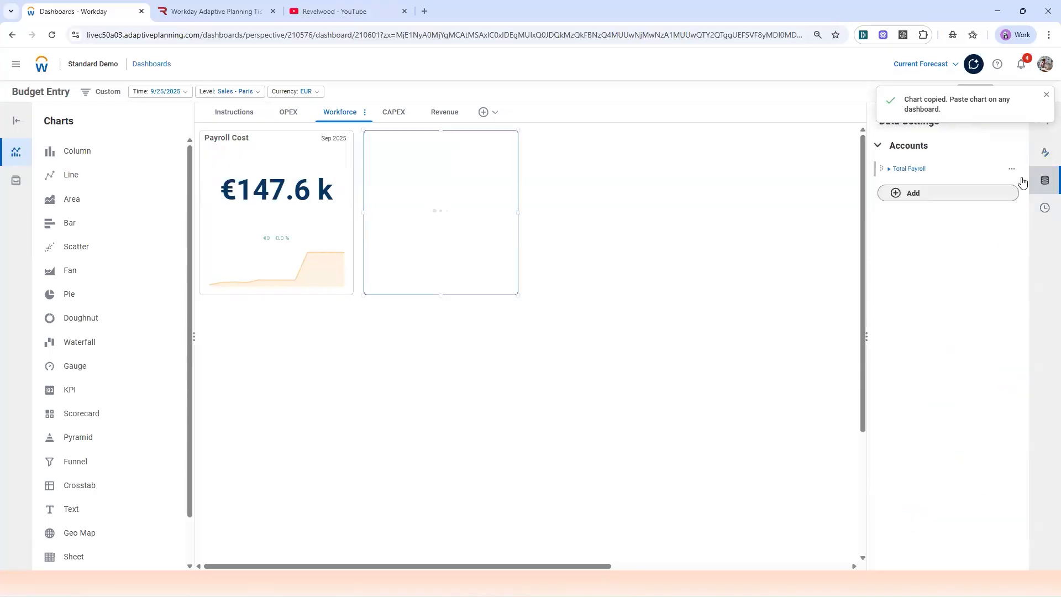
pyautogui.click(889, 169)
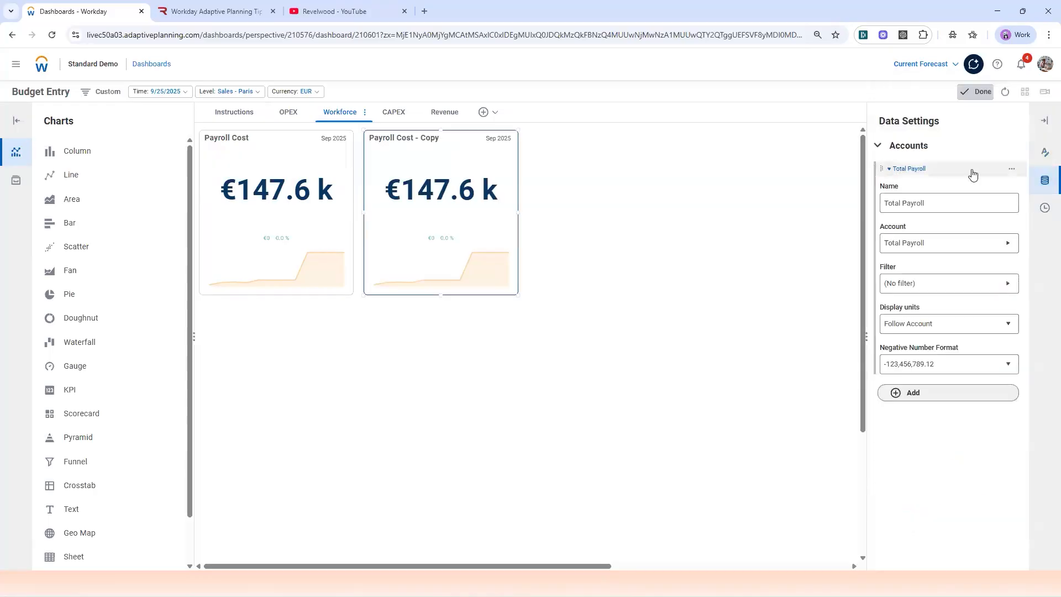
pyautogui.click(1000, 250)
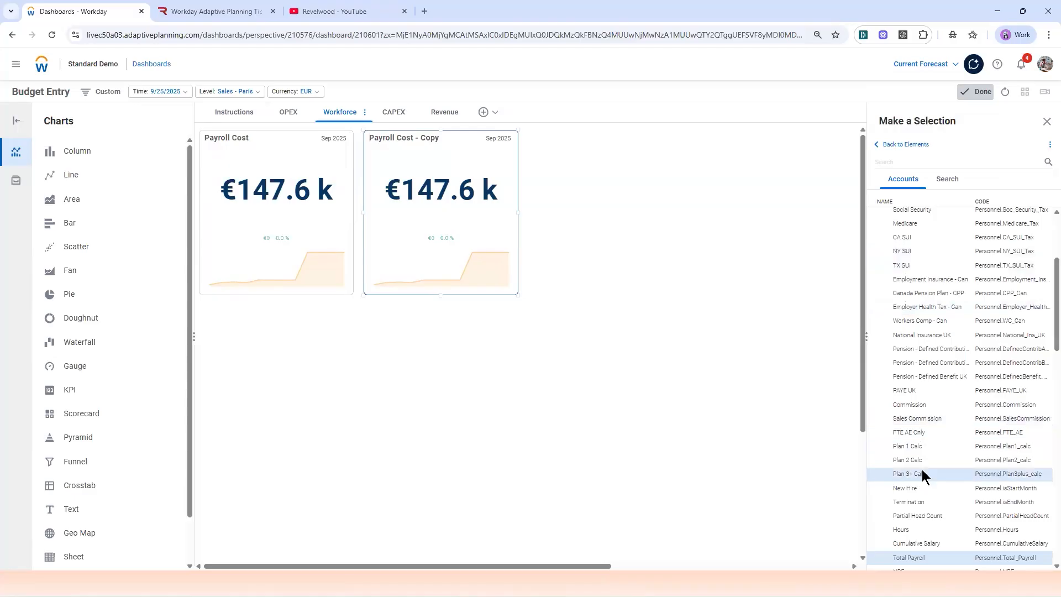
pyautogui.scroll(10, 922, 475)
pyautogui.click(912, 315)
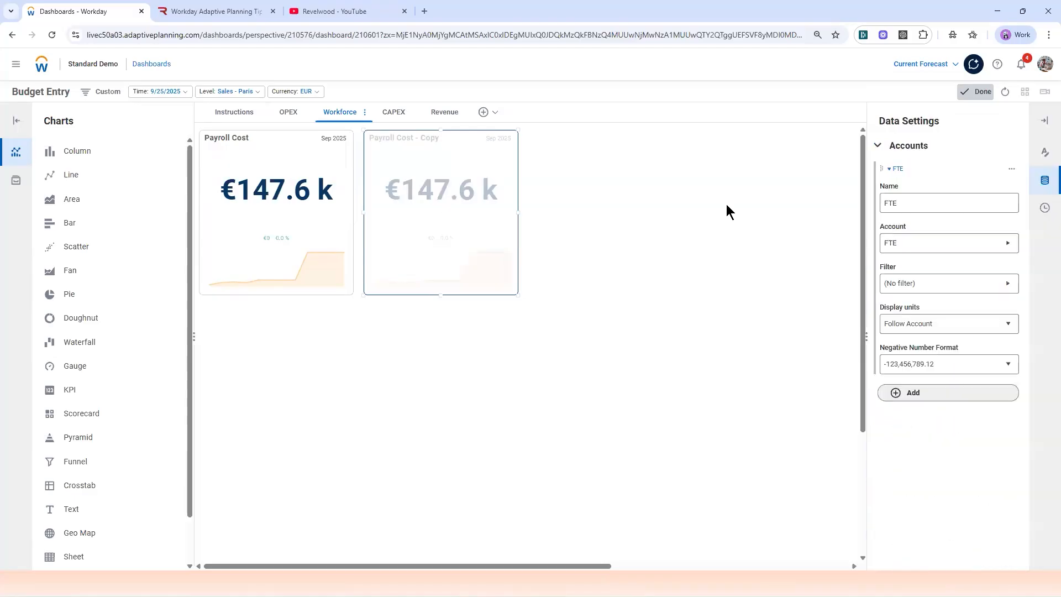
# Step: Rename the copied KPI chart on the Workforce dashboard as FTE
pyautogui.click(1044, 151)
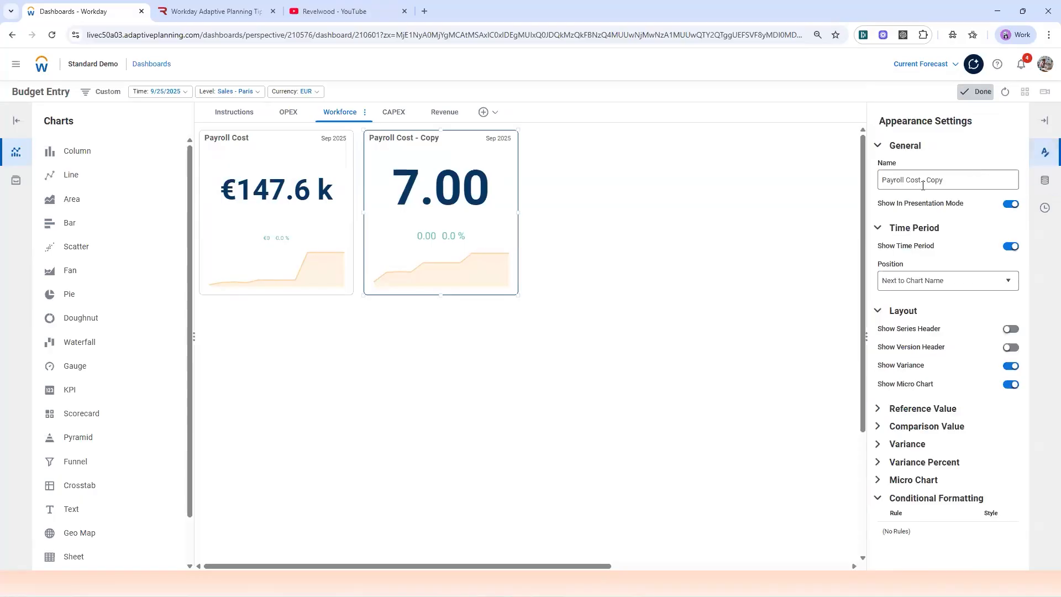
pyautogui.moveTo(949, 185); pyautogui.dragTo(831, 174)
pyautogui.write('FTE')
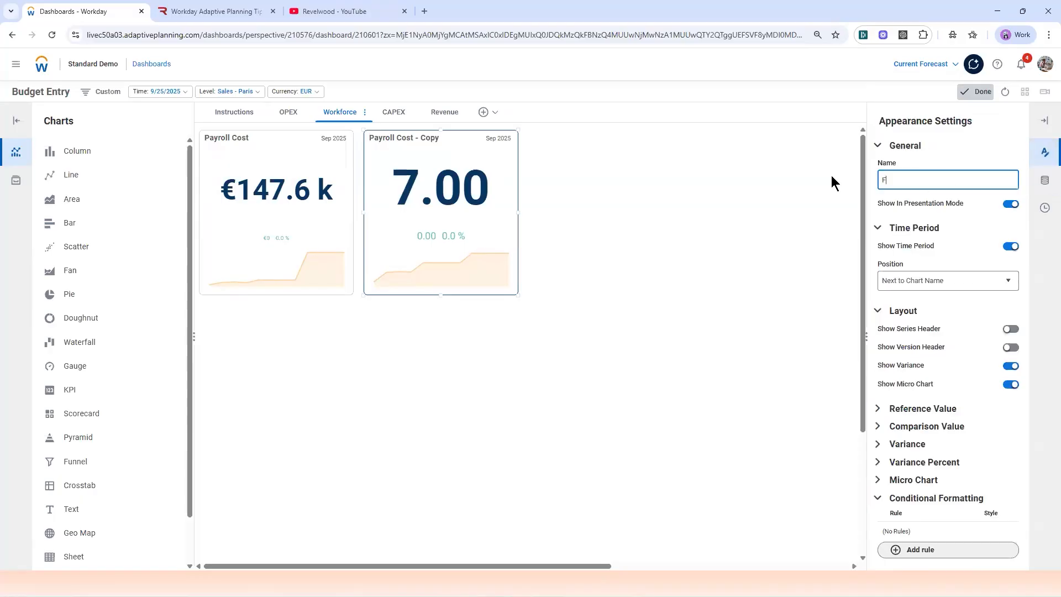
pyautogui.click(849, 176)
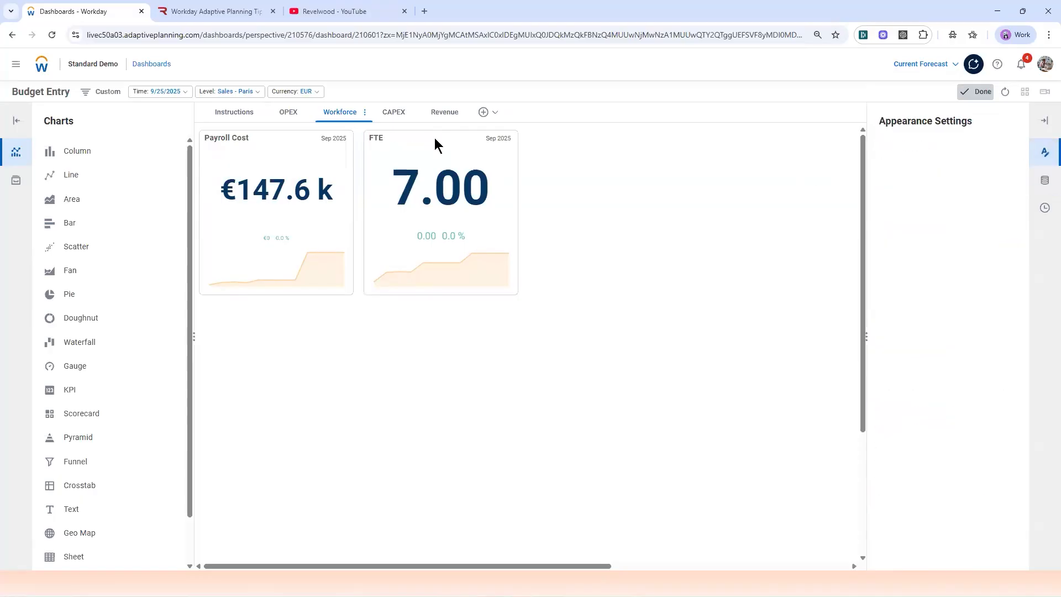
# Step: Add a Column chart beside the FTE KPI and widen it across the rest of the row
pyautogui.moveTo(88, 157); pyautogui.dragTo(590, 178)
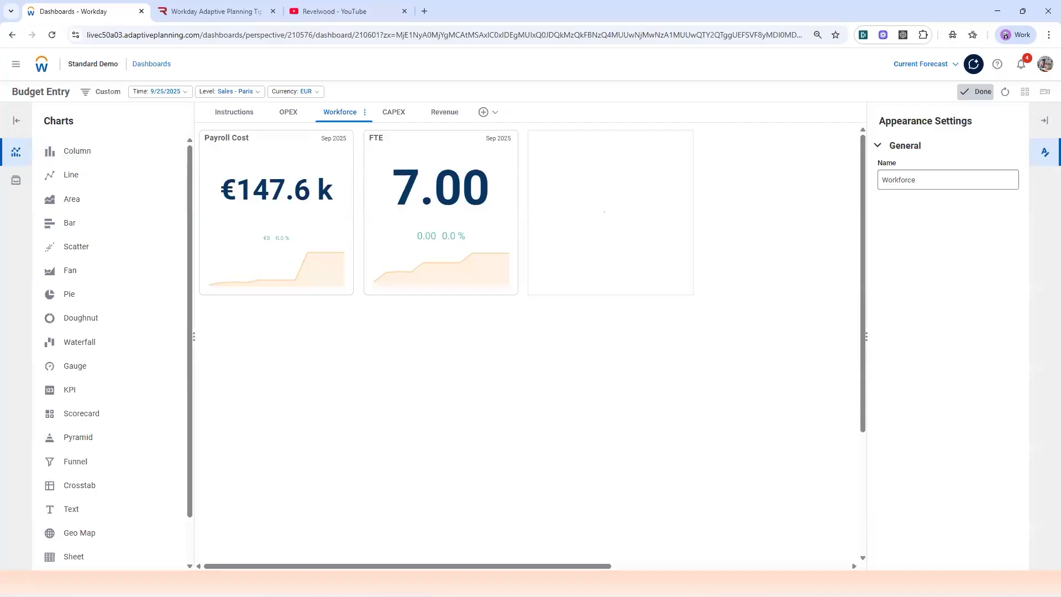
pyautogui.moveTo(571, 571); pyautogui.dragTo(698, 570)
pyautogui.click(482, 209)
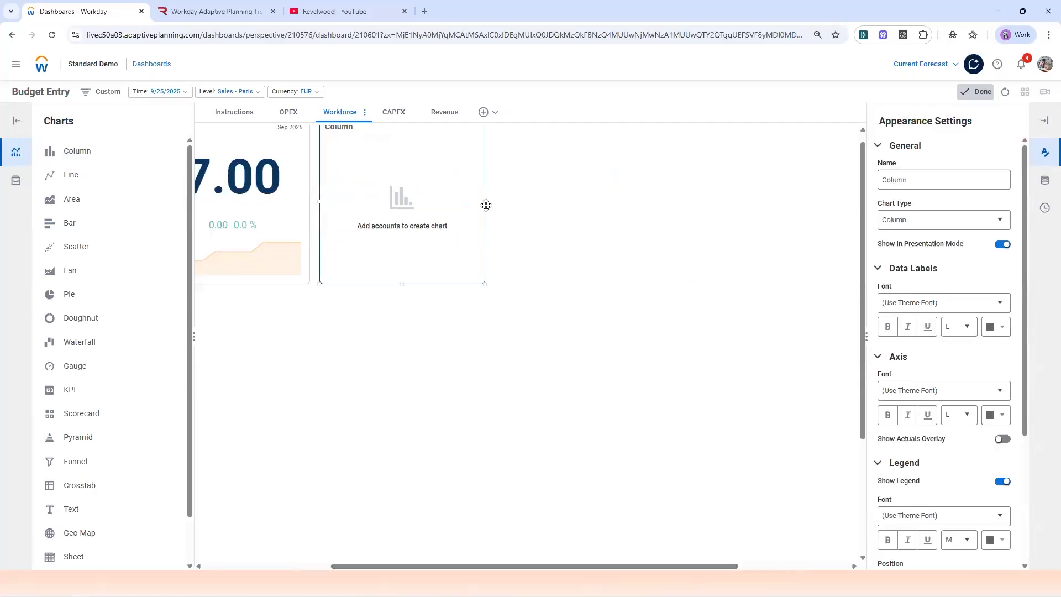
pyautogui.moveTo(646, 203); pyautogui.dragTo(846, 201)
pyautogui.moveTo(645, 567); pyautogui.dragTo(699, 567)
pyautogui.scroll(-1, 718, 398)
pyautogui.scroll(1, 764, 260)
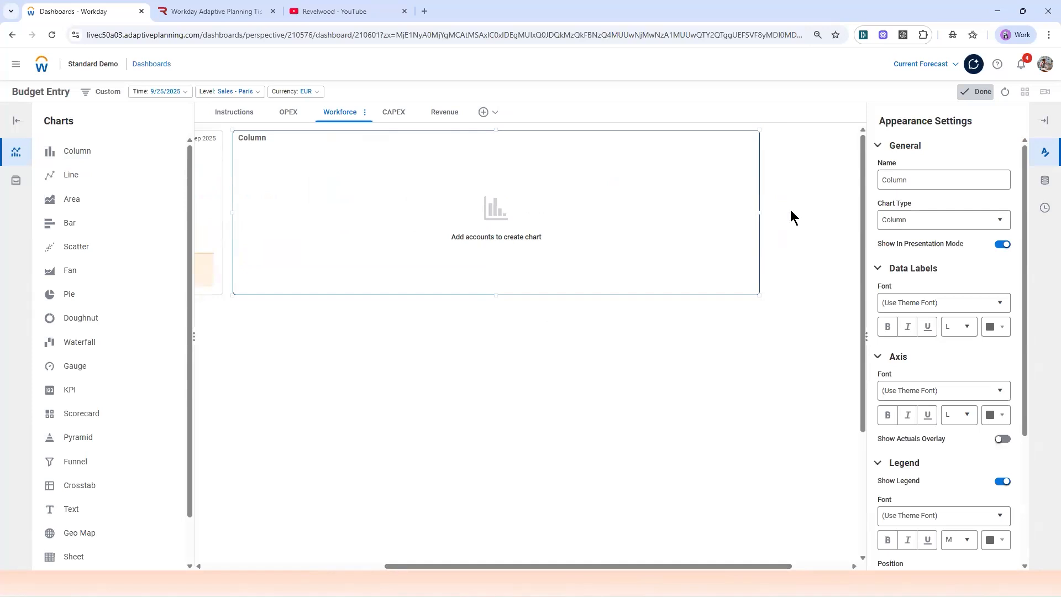
# Step: Add the modeled Workforce Planning account FTE as the column chart's first series
pyautogui.click(1045, 180)
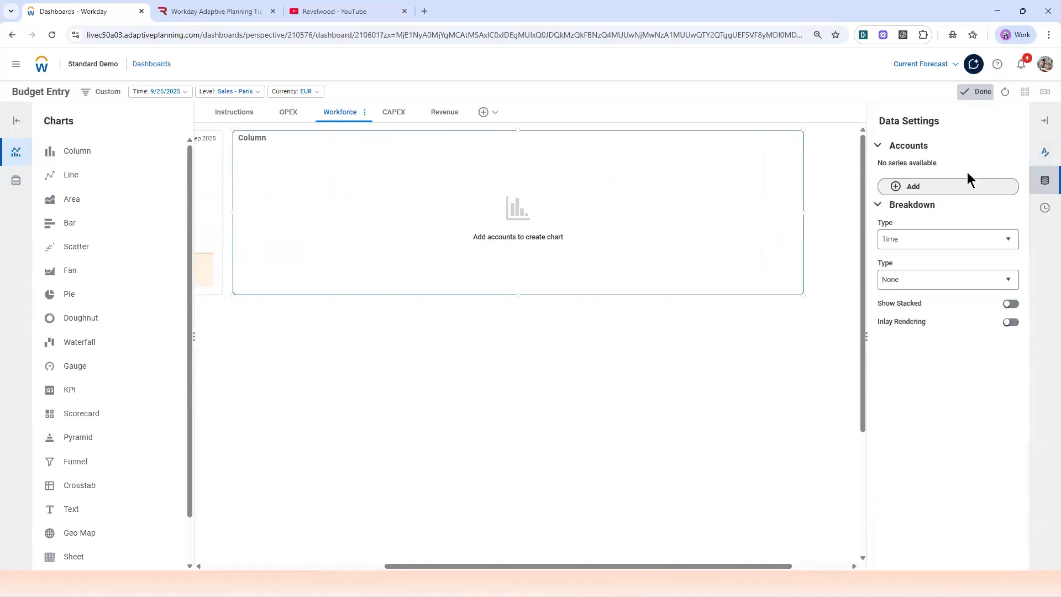
pyautogui.click(1044, 152)
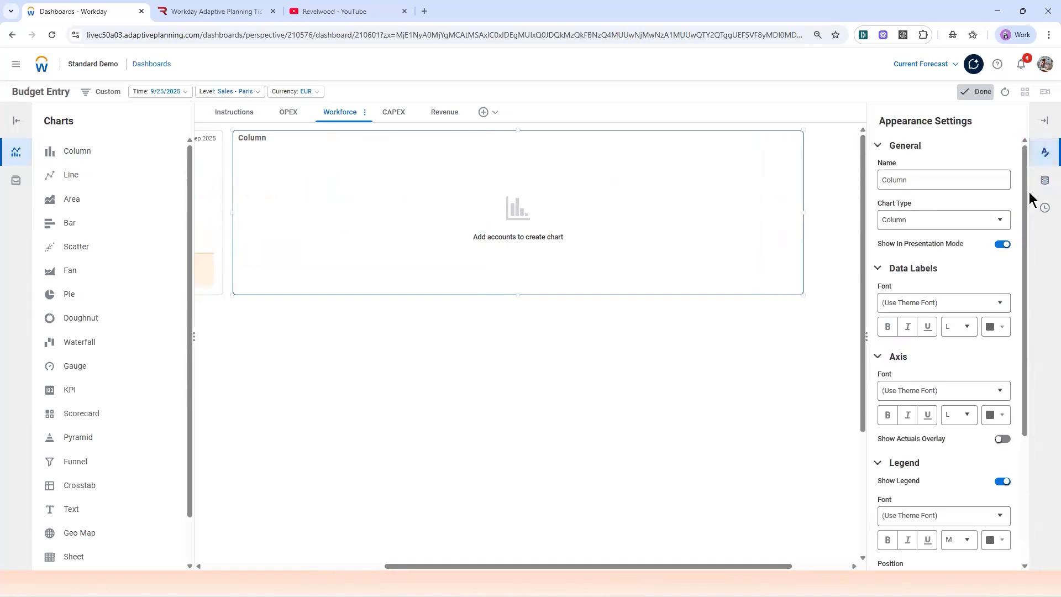
pyautogui.click(1045, 180)
pyautogui.click(898, 187)
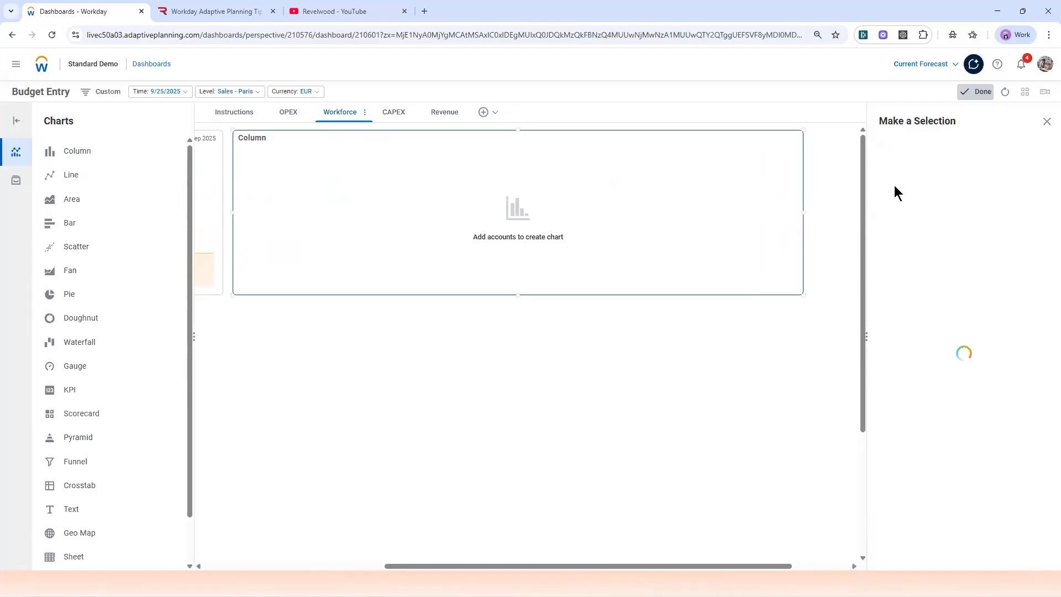
pyautogui.click(888, 170)
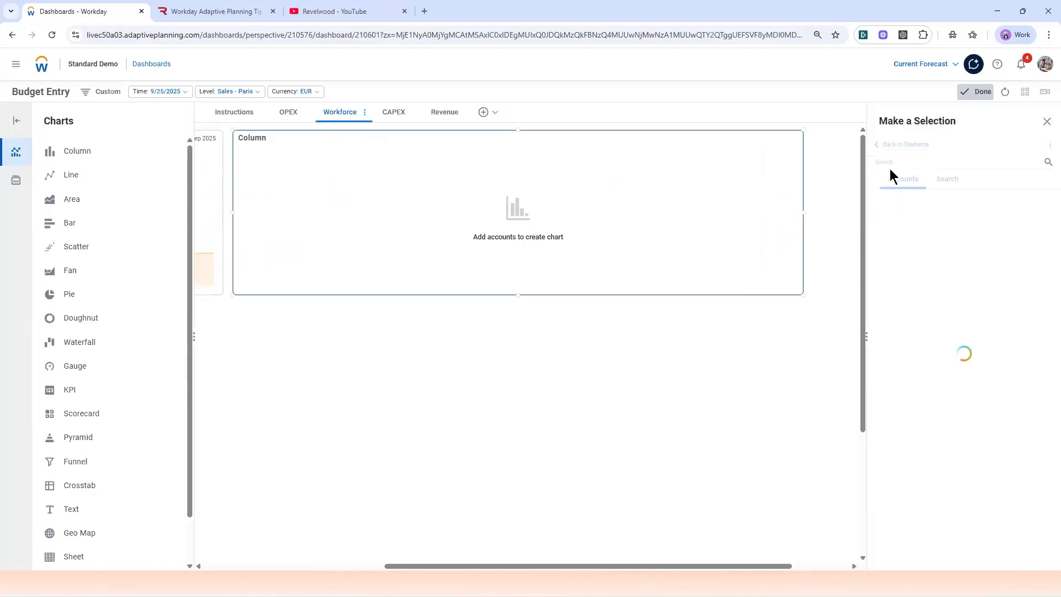
pyautogui.click(873, 228)
pyautogui.click(881, 242)
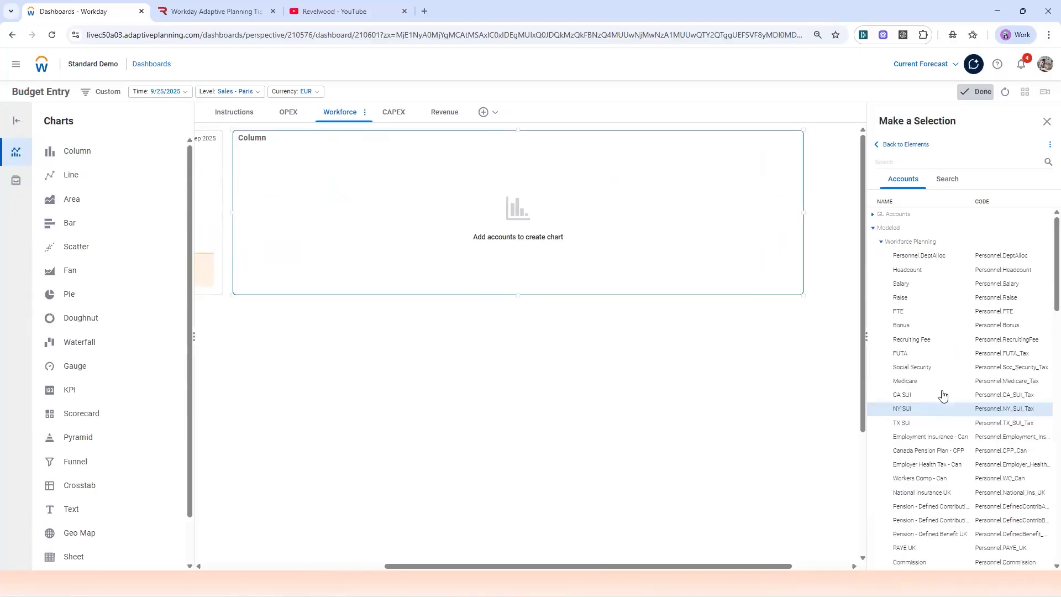
pyautogui.click(898, 311)
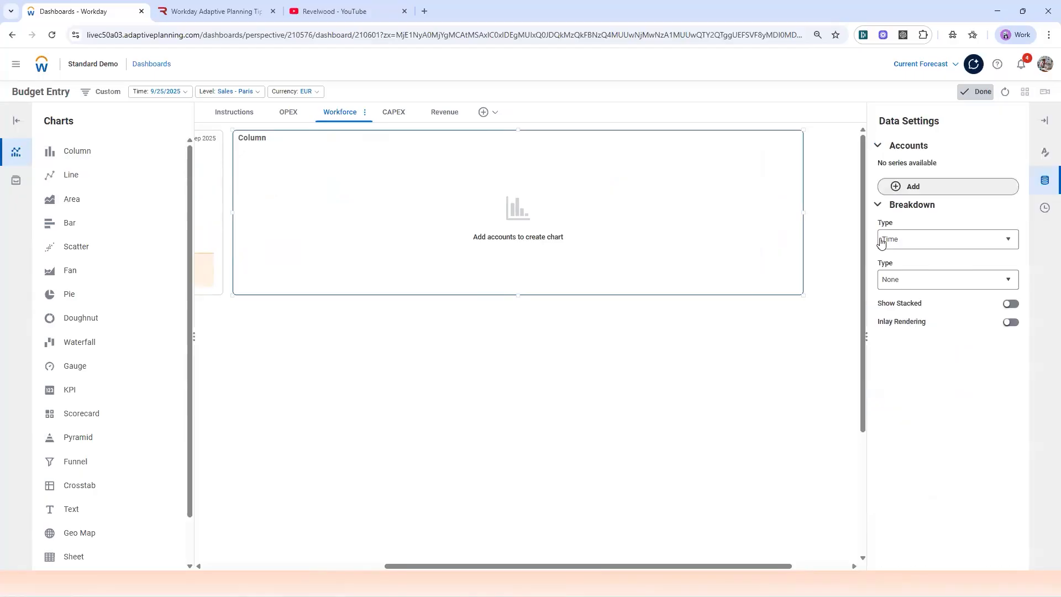
# Step: Add the Workforce Planning account Termination as a second series in the column chart
pyautogui.click(896, 194)
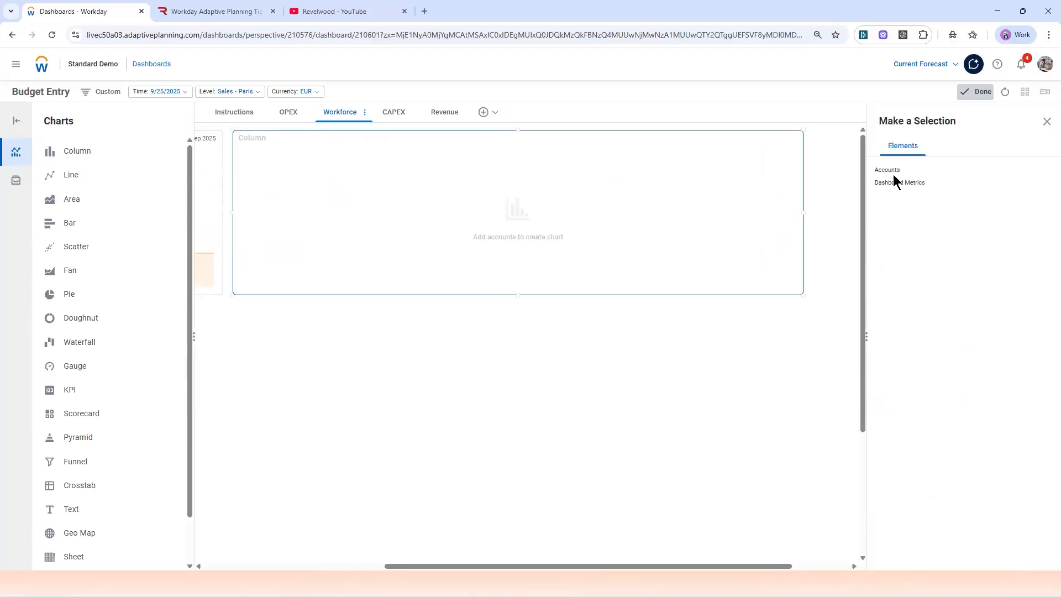
pyautogui.click(892, 171)
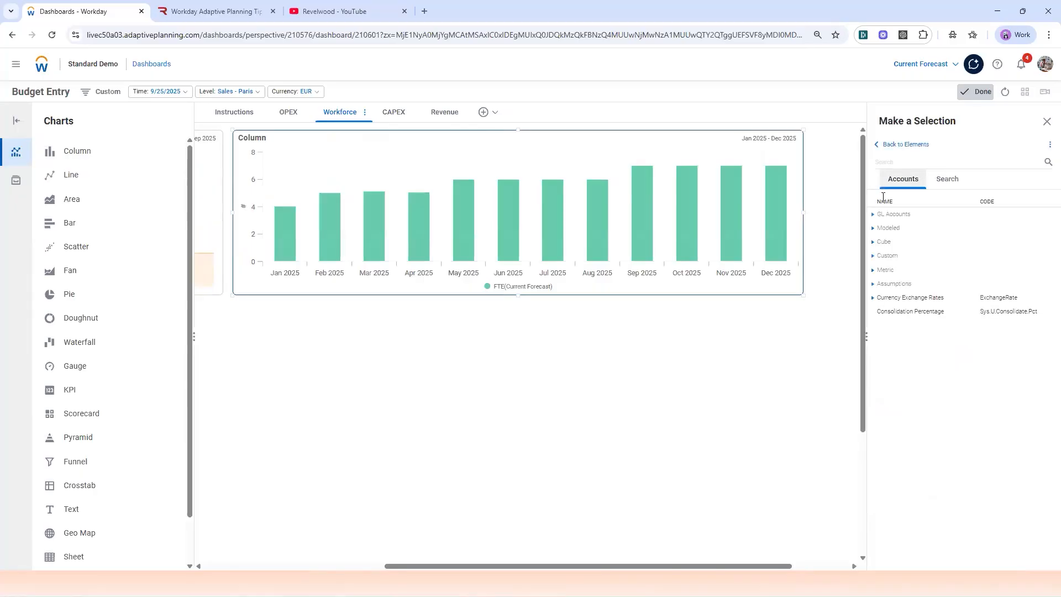
pyautogui.click(873, 228)
pyautogui.click(881, 243)
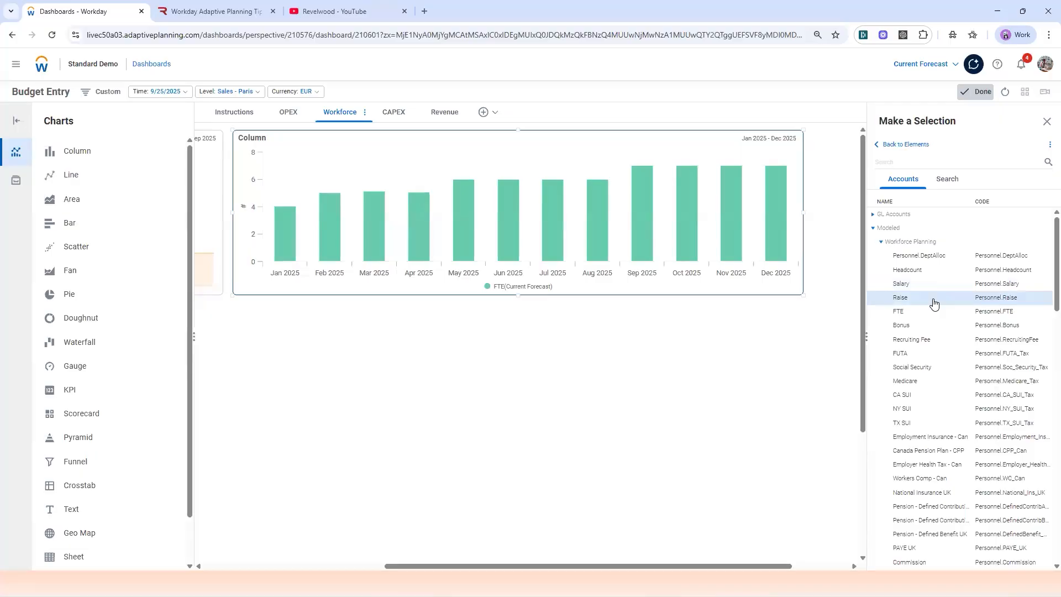
pyautogui.scroll(-5, 933, 304)
pyautogui.scroll(-2, 933, 304)
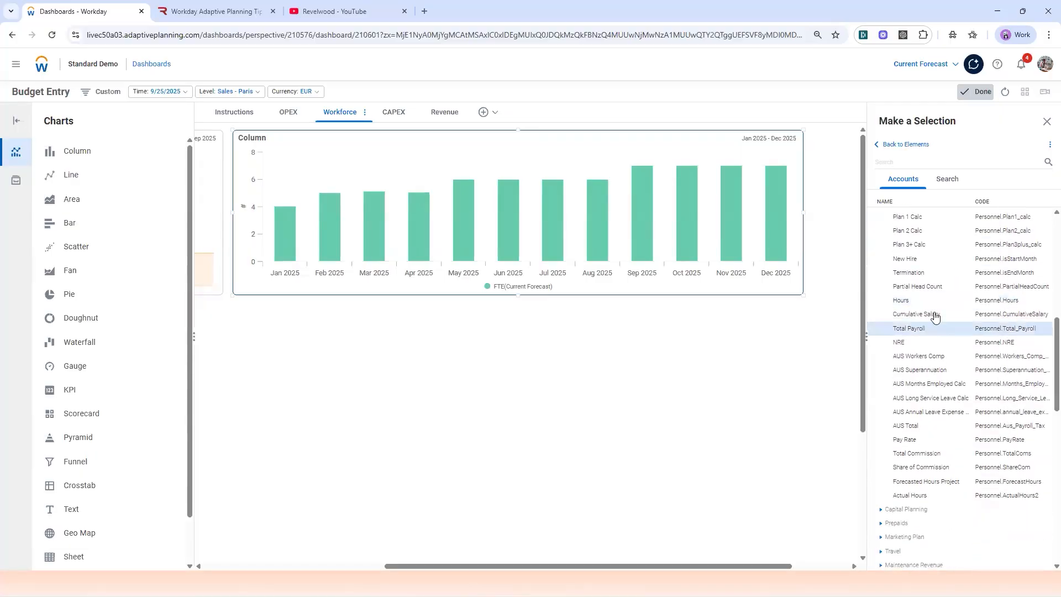
pyautogui.click(915, 276)
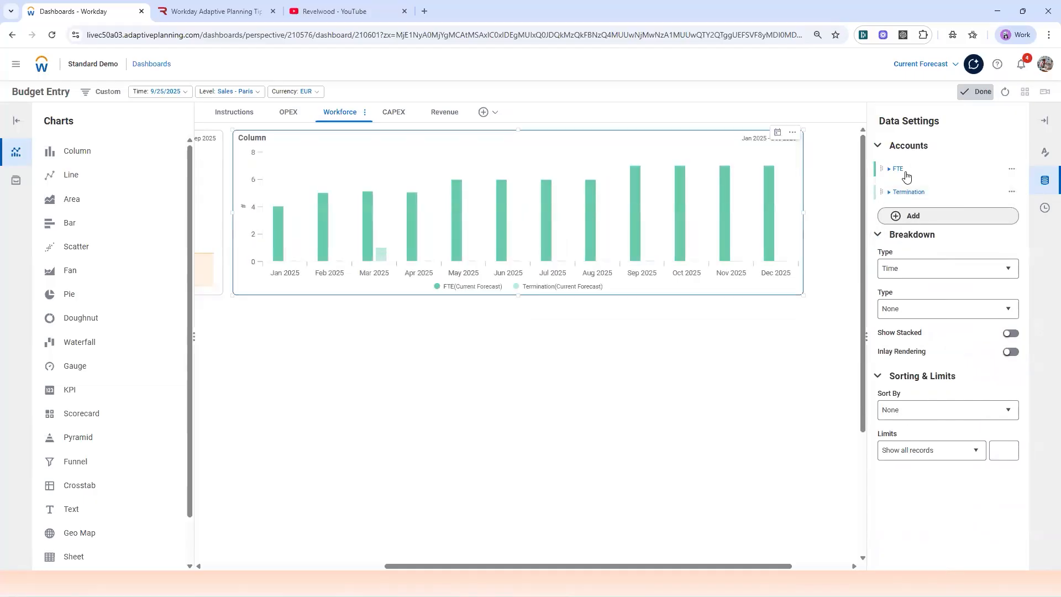
# Step: Add the Workforce Planning account New Hire as a third series in the column chart
pyautogui.click(896, 215)
pyautogui.click(890, 170)
pyautogui.click(884, 214)
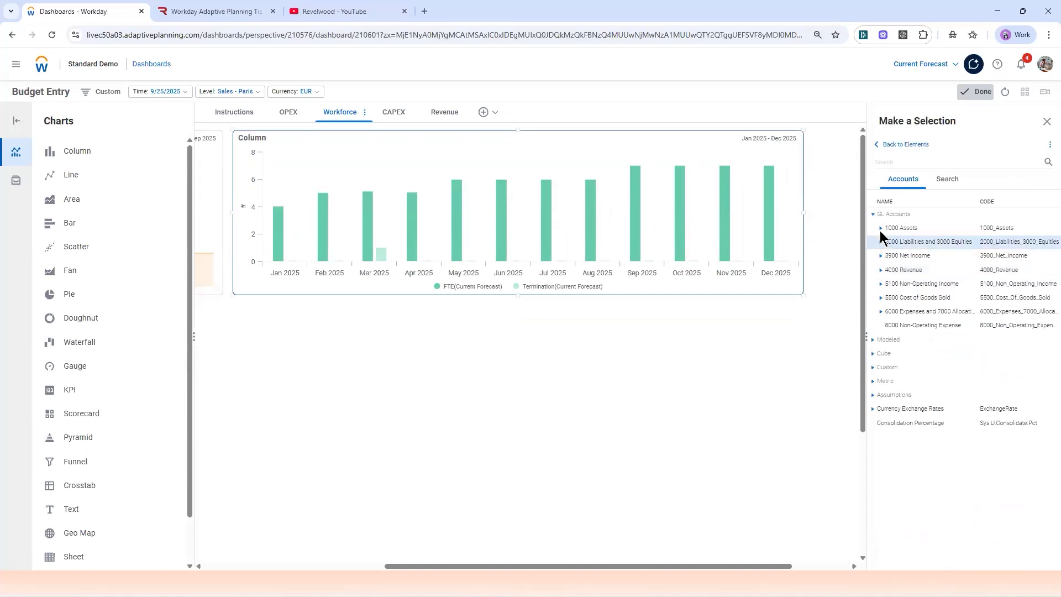
pyautogui.click(874, 340)
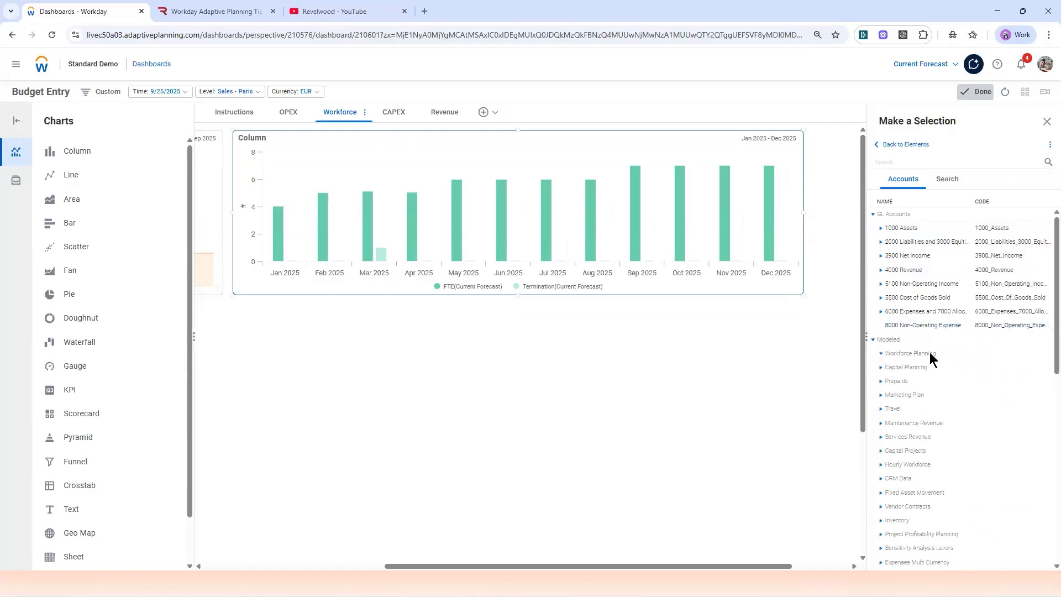
pyautogui.scroll(-5, 931, 357)
pyautogui.scroll(-1, 962, 358)
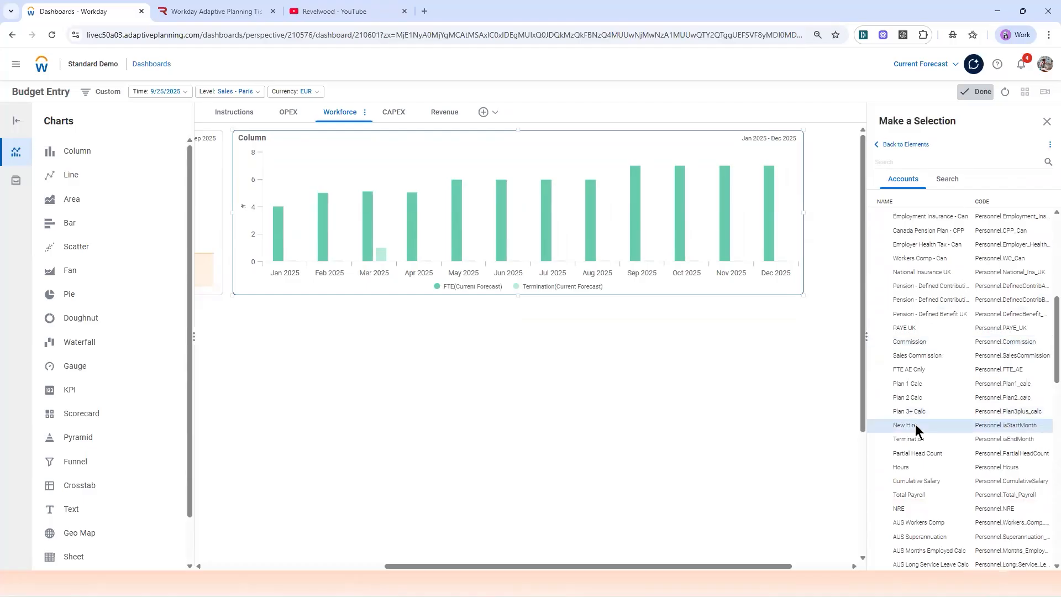
pyautogui.click(914, 427)
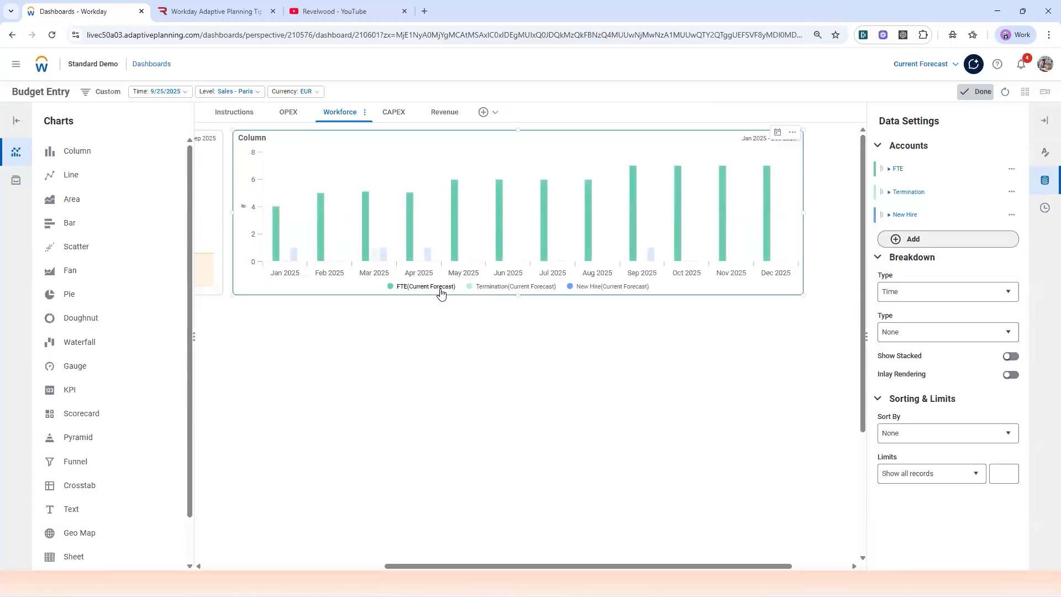
# Step: Set the FTE series' display name to FTE in the column chart and leave edit mode to view the dashboard
pyautogui.click(891, 173)
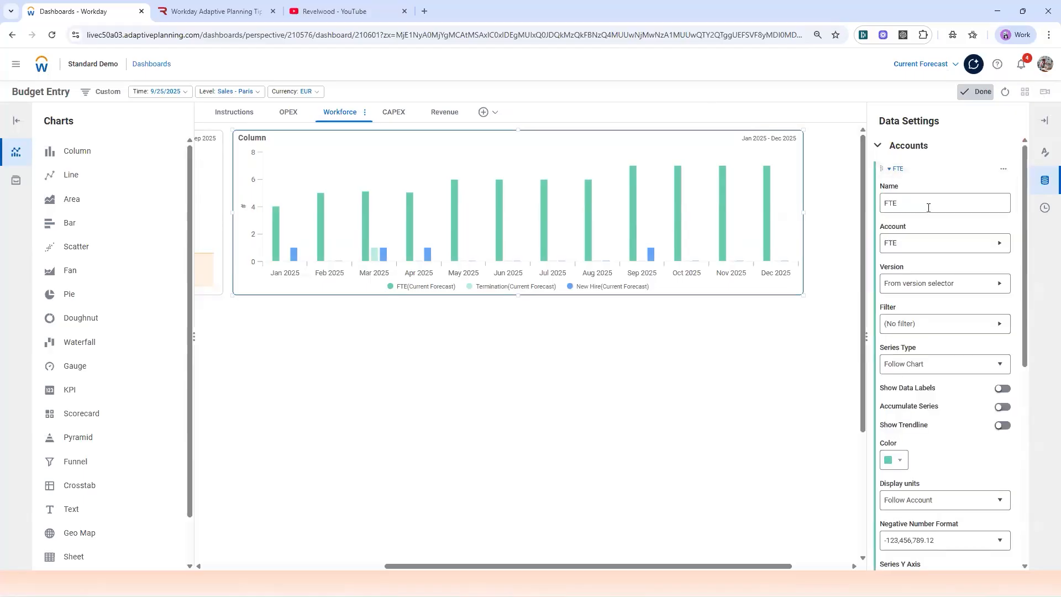
pyautogui.click(929, 208)
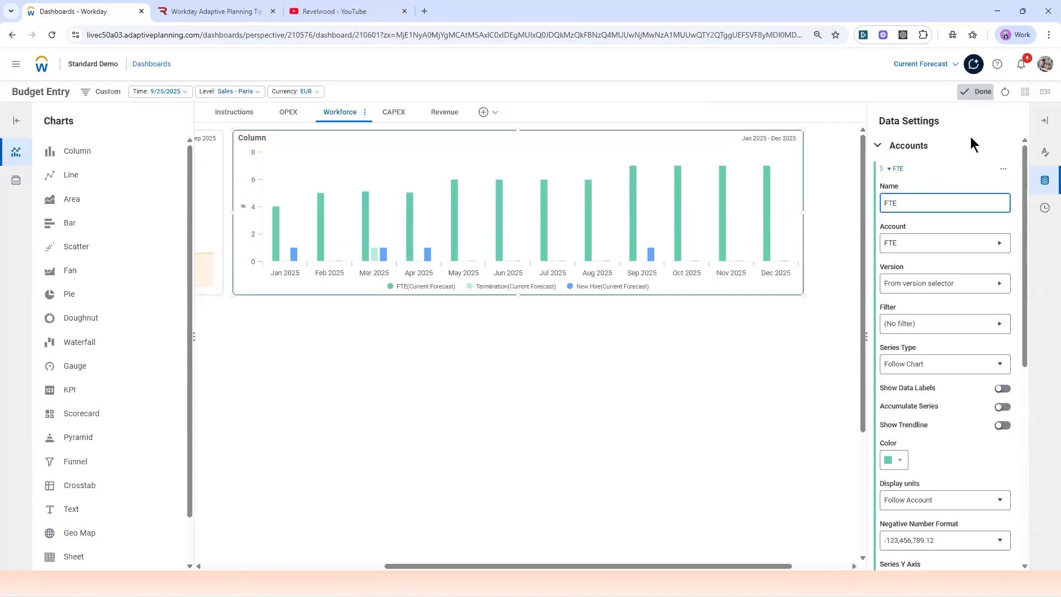
pyautogui.click(986, 94)
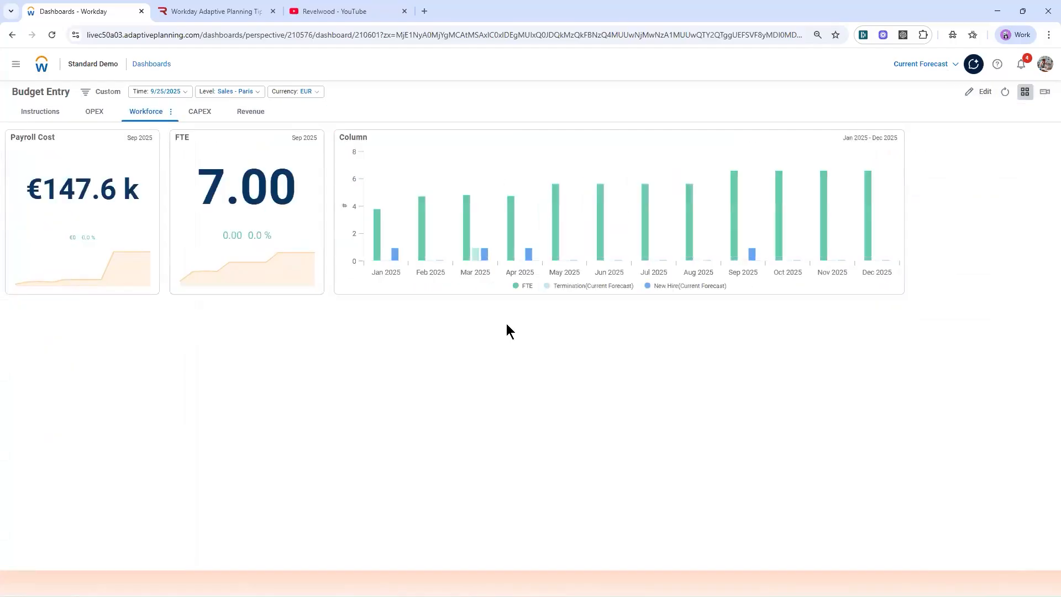
# Step: Return to edit mode, add a Sheet chart below the KPIs stretched to the column chart's far edge, and open its data settings
pyautogui.click(980, 91)
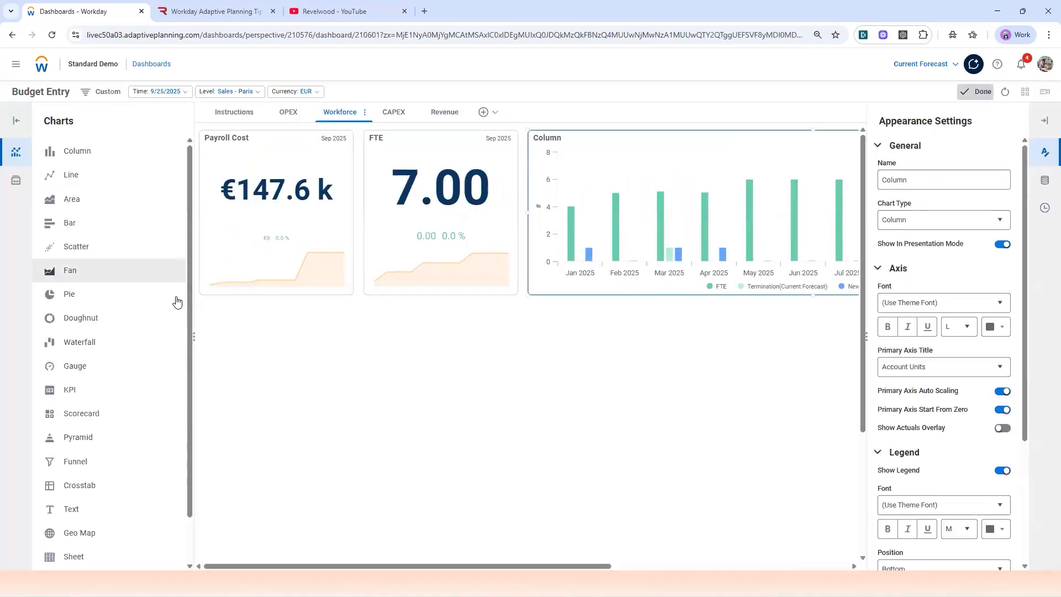
pyautogui.scroll(-1, 95, 455)
pyautogui.moveTo(95, 504); pyautogui.dragTo(254, 378)
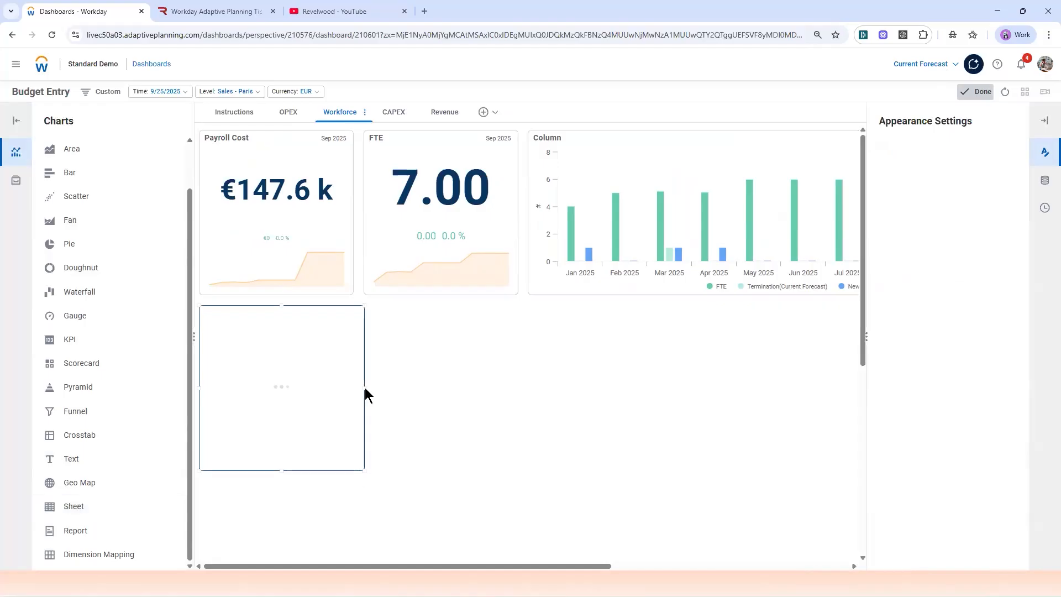
pyautogui.moveTo(364, 389); pyautogui.dragTo(851, 393)
pyautogui.moveTo(555, 566); pyautogui.dragTo(714, 558)
pyautogui.scroll(-1, 558, 353)
pyautogui.moveTo(617, 336); pyautogui.dragTo(783, 320)
pyautogui.click(1046, 184)
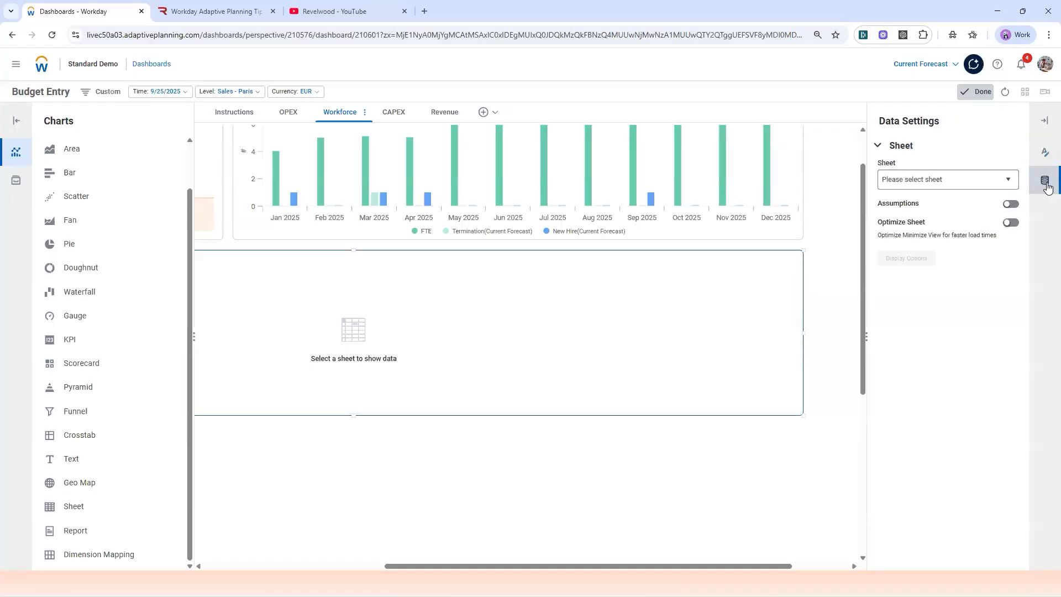
# Step: Set the Sheet chart's source to the Workforce Planning sheet and leave edit mode to view the dashboard
pyautogui.click(979, 187)
pyautogui.scroll(-10, 939, 321)
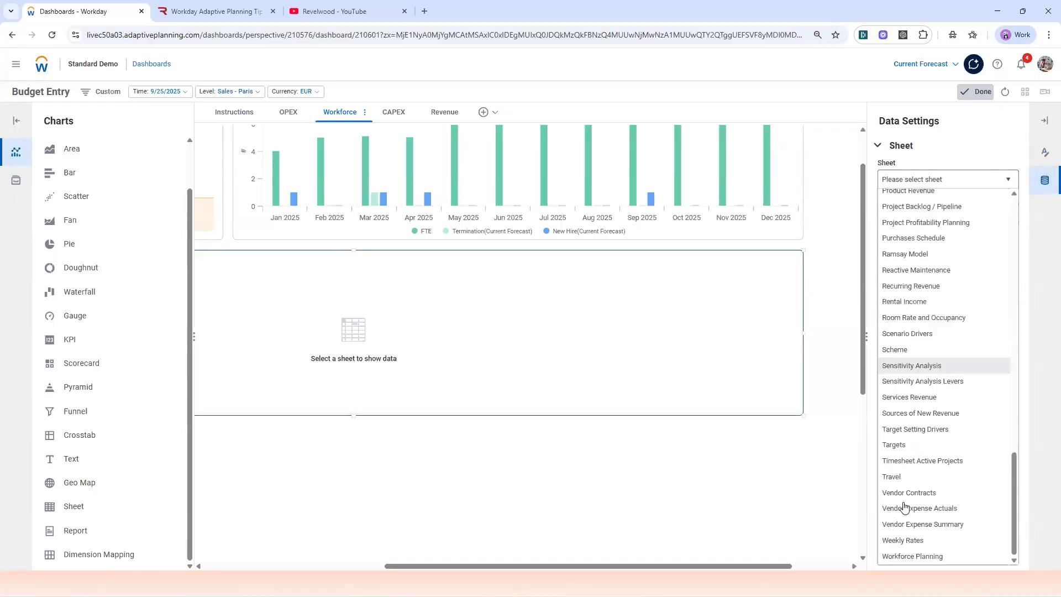
pyautogui.click(902, 559)
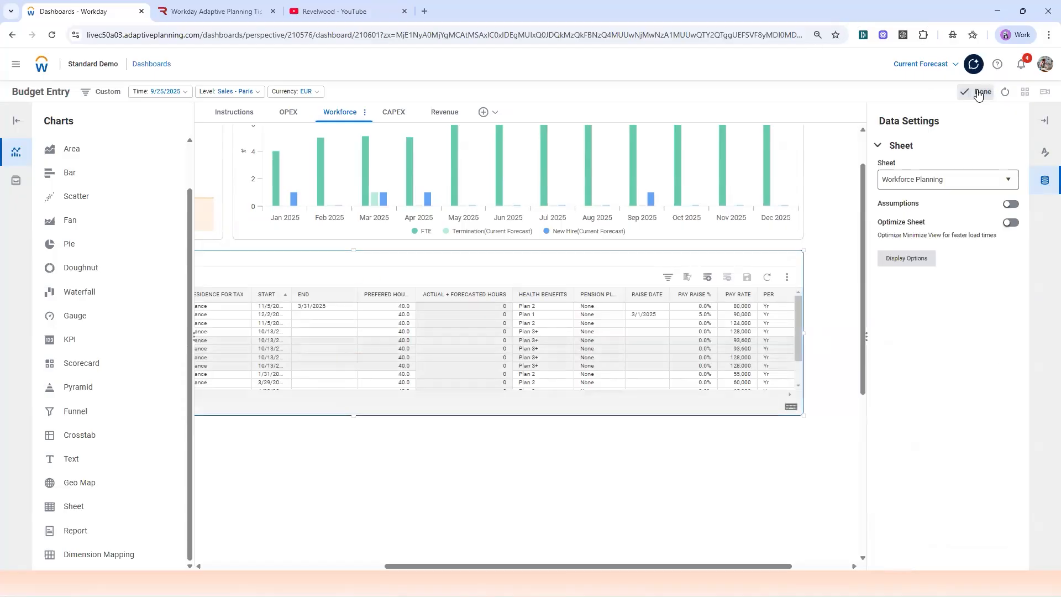
pyautogui.click(978, 95)
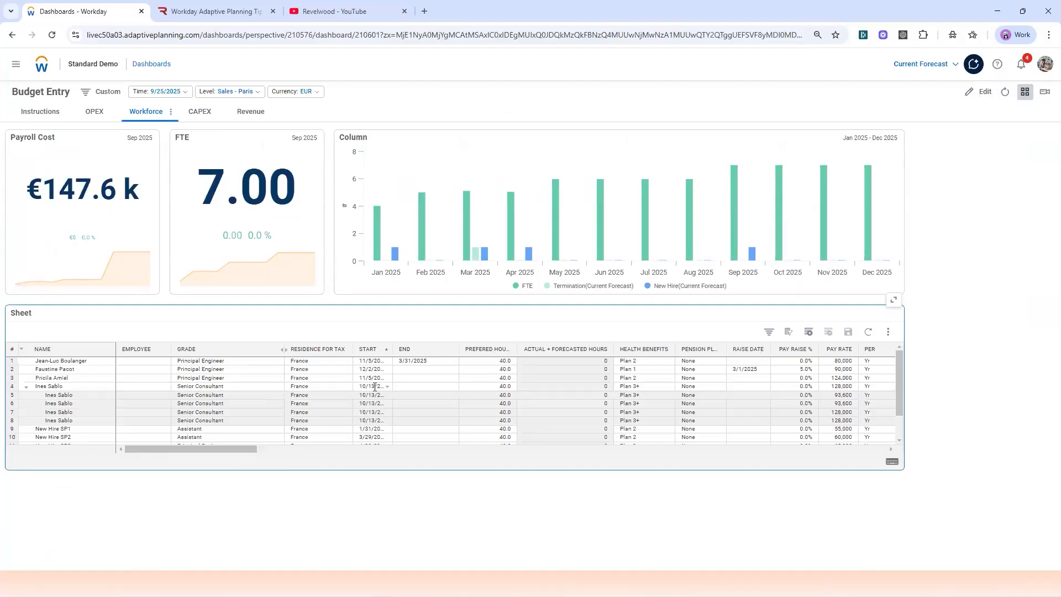
# Step: Set New Hire A's start date to October 1, 2025 in the embedded Workforce Planning sheet and save the sheet
pyautogui.scroll(-2, 375, 389)
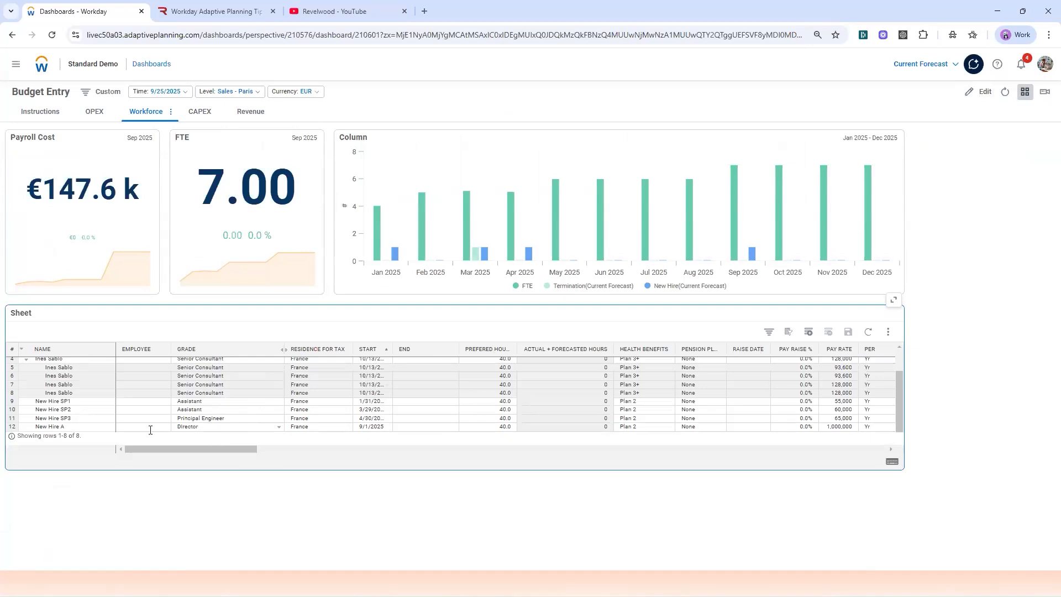
pyautogui.scroll(2, 122, 402)
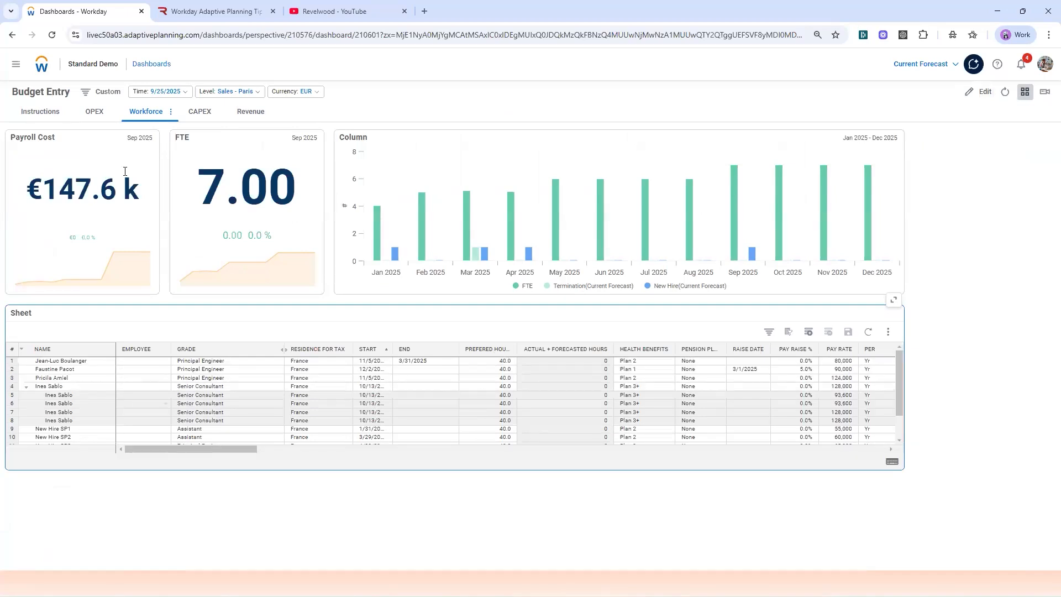
pyautogui.scroll(-2, 182, 440)
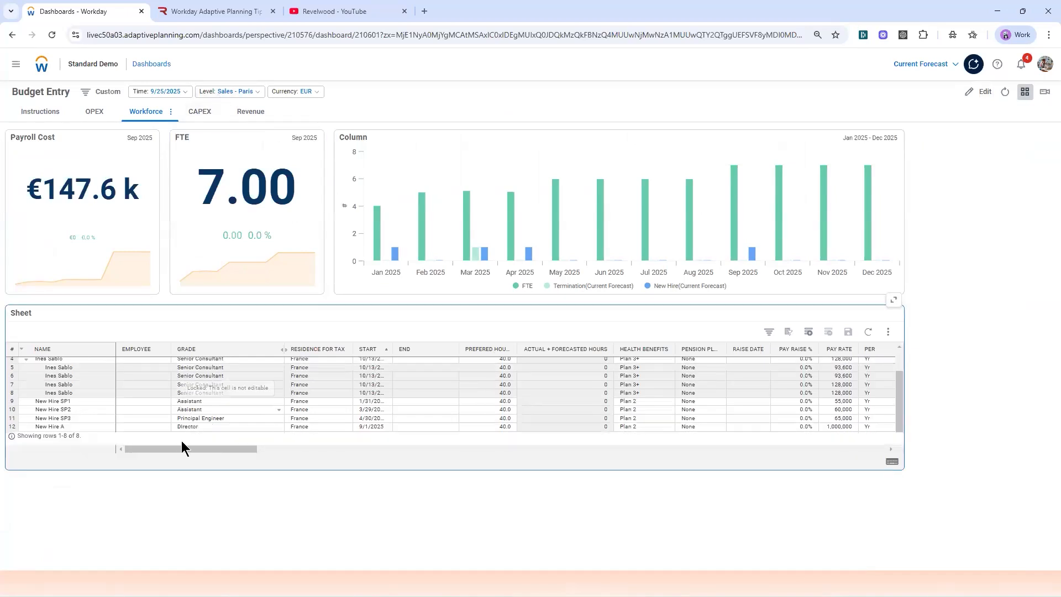
pyautogui.doubleClick(385, 427)
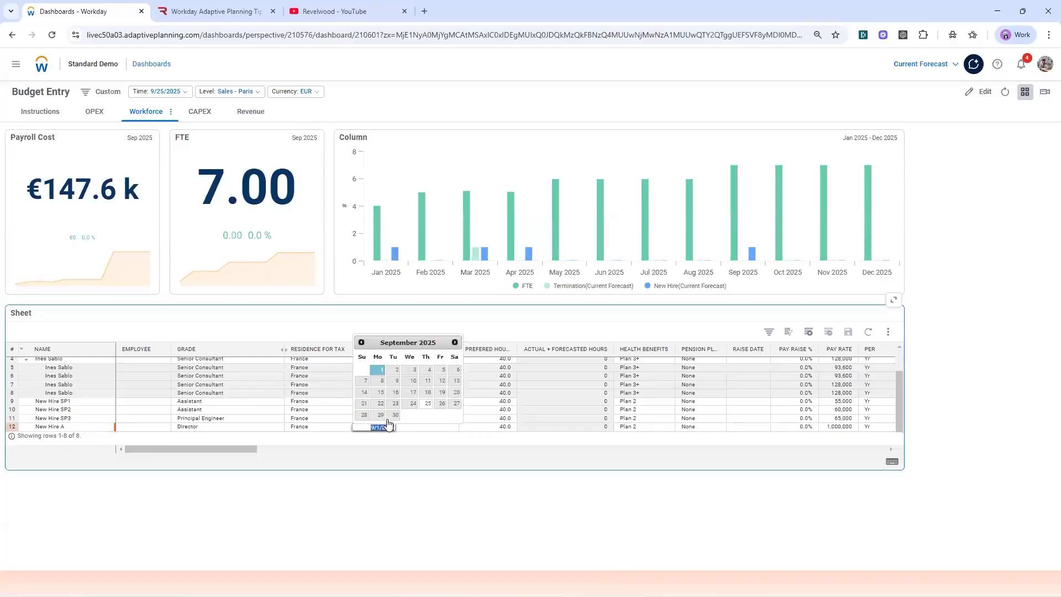
pyautogui.click(454, 342)
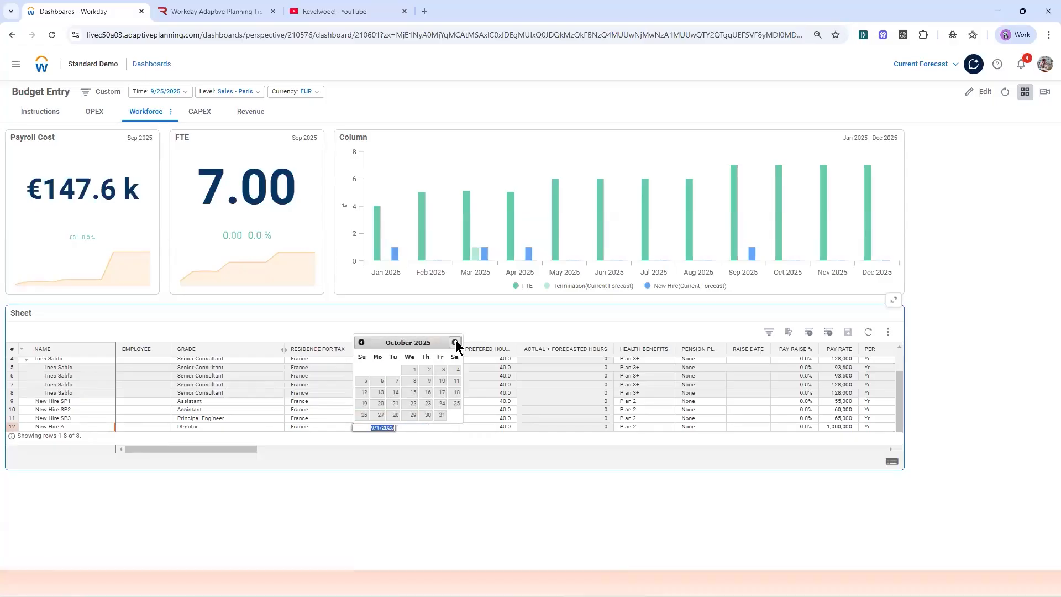
pyautogui.click(414, 369)
pyautogui.moveTo(244, 449); pyautogui.dragTo(246, 449)
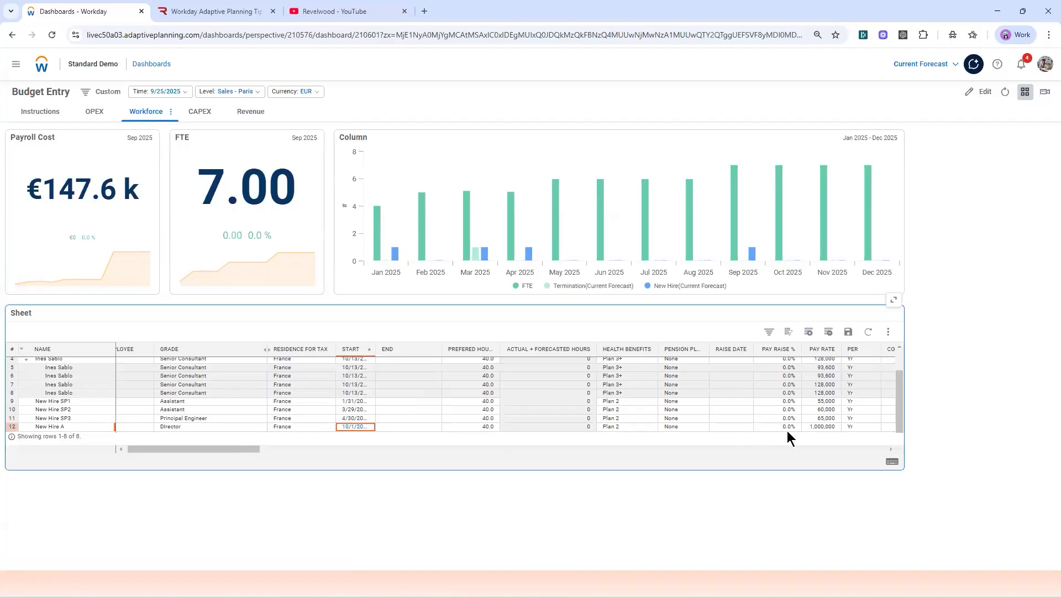
pyautogui.click(816, 427)
pyautogui.click(848, 333)
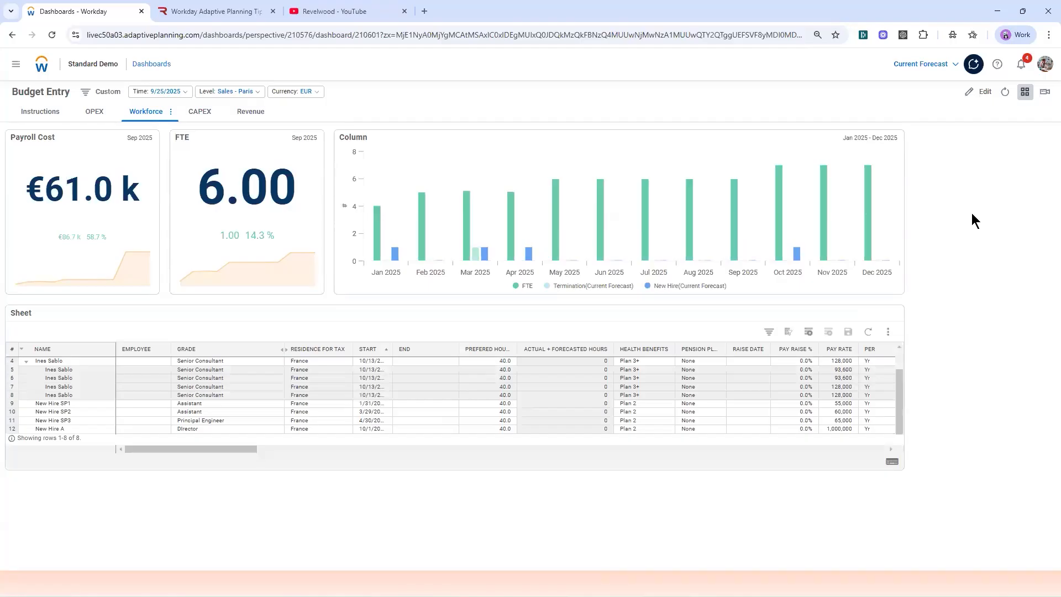
# Step: Examine the Workforce column chart and the FTE and Payroll Cost KPIs for the effect of the new start date
pyautogui.moveTo(798, 256)
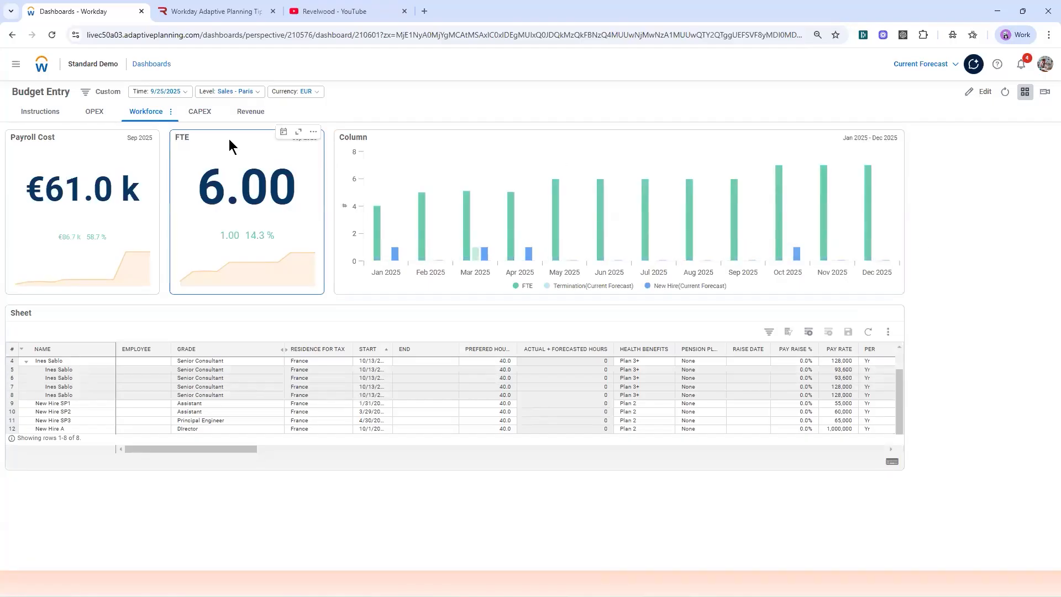
pyautogui.moveTo(235, 176)
pyautogui.moveTo(231, 239)
pyautogui.moveTo(65, 153)
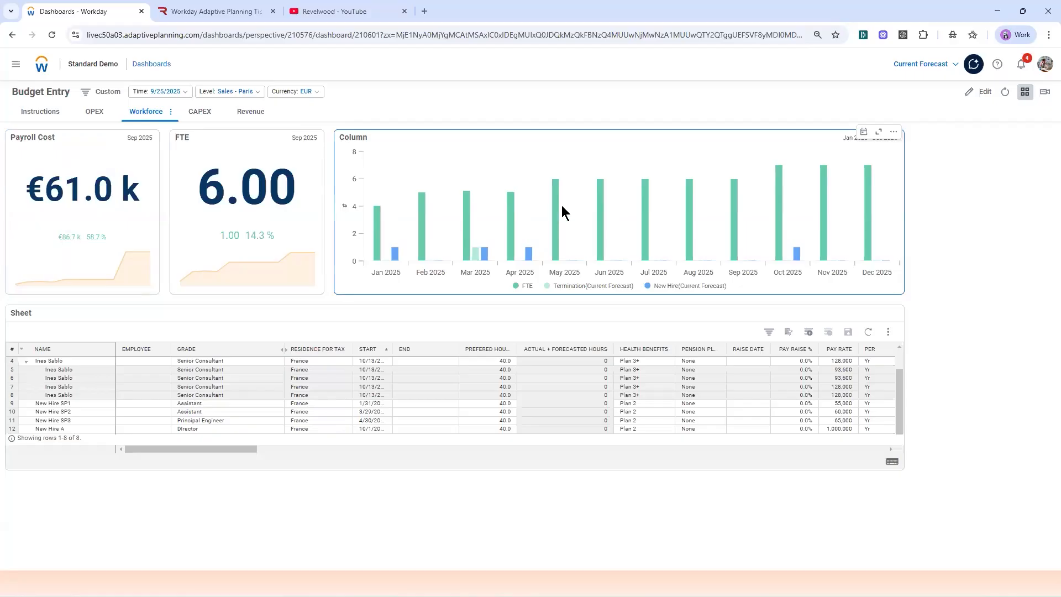
pyautogui.moveTo(556, 206)
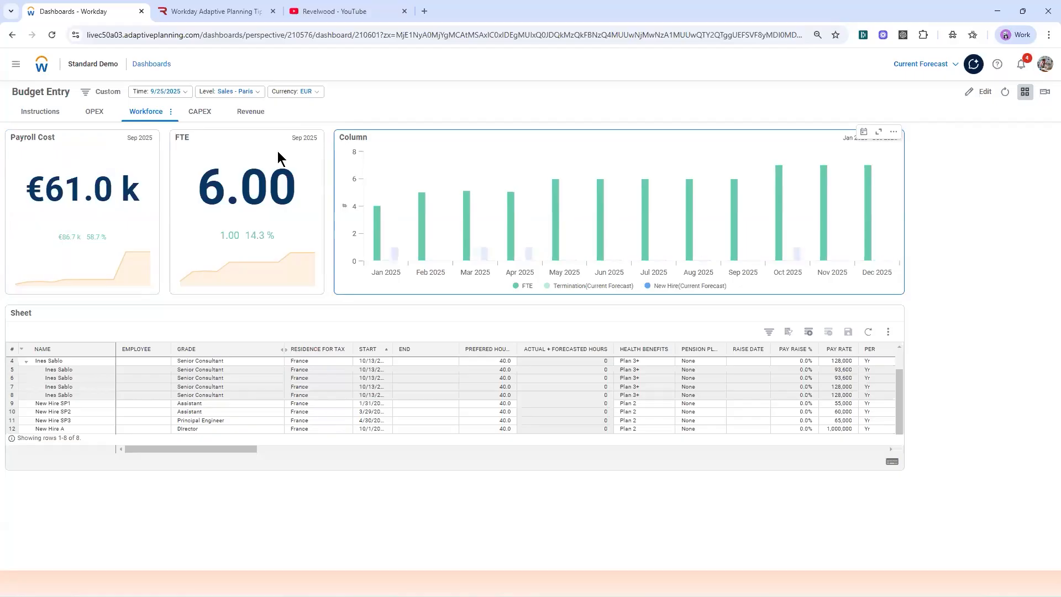
# Step: Open the OPEX dashboard and examine its Opex and Target KPIs and the September and October values in Opex per month
pyautogui.click(90, 116)
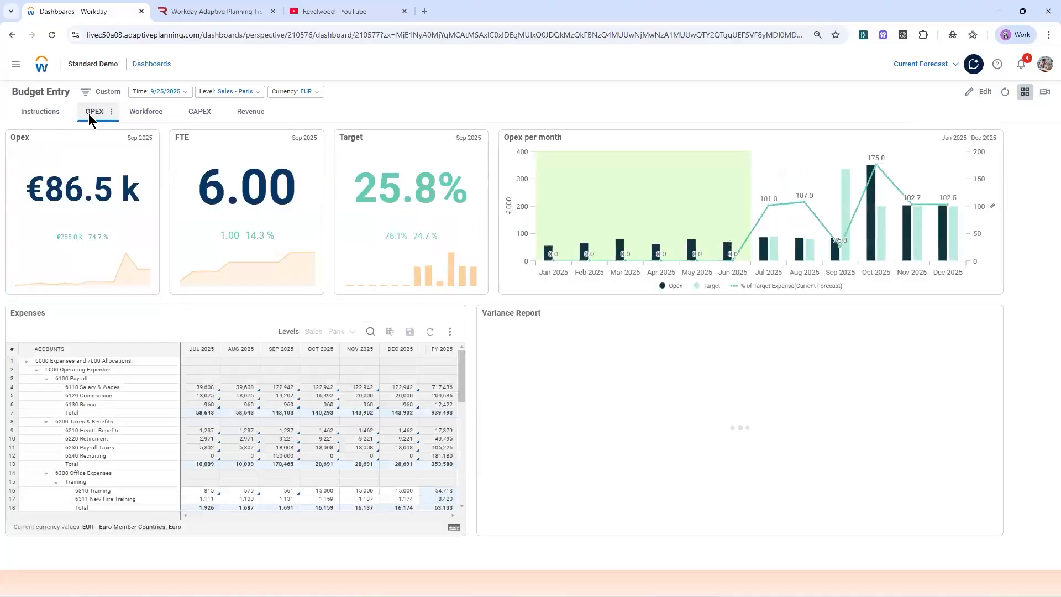
pyautogui.moveTo(86, 191)
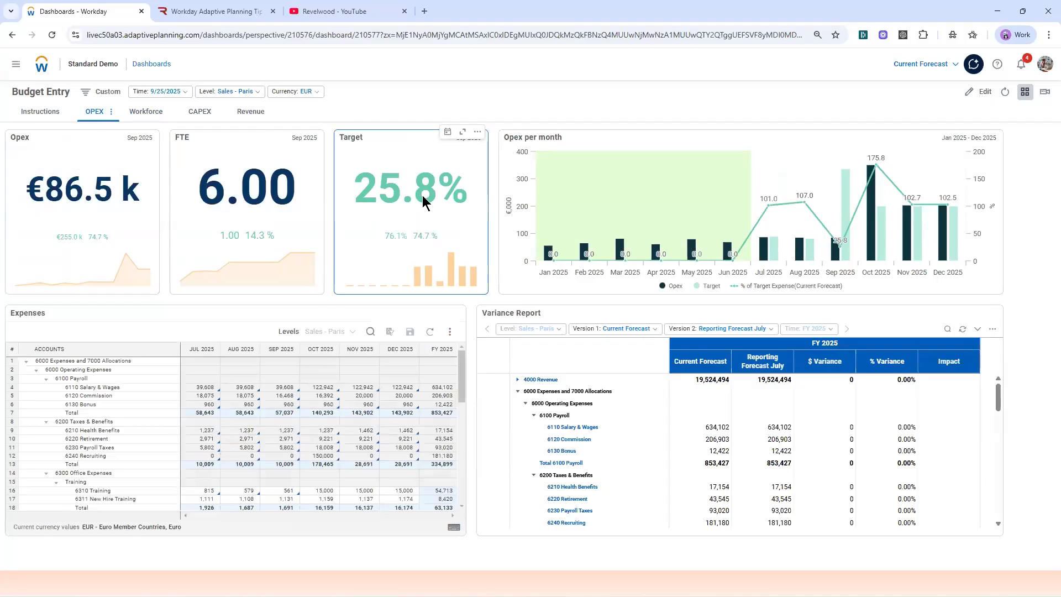
pyautogui.moveTo(877, 170)
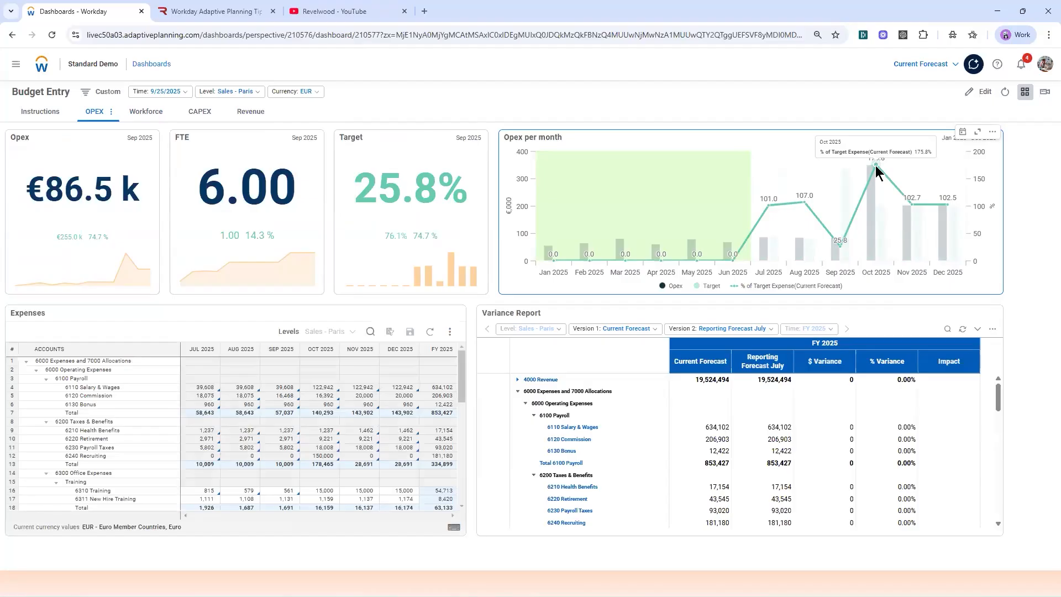
pyautogui.moveTo(840, 252)
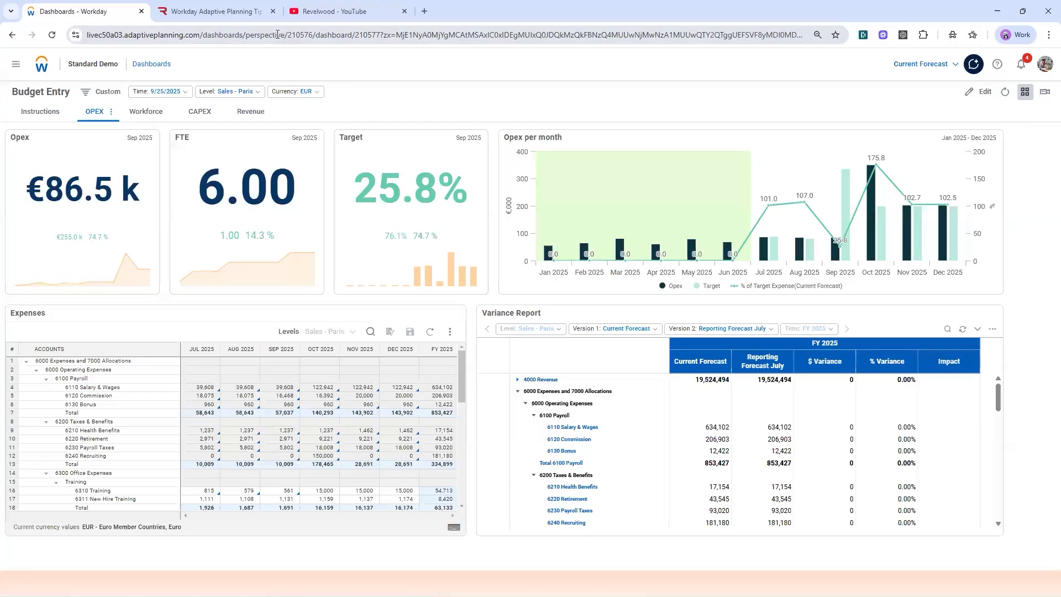
# Step: Switch to Revelwood's Workday Adaptive Planning Tips & Tricks page and its YouTube channel
pyautogui.click(241, 14)
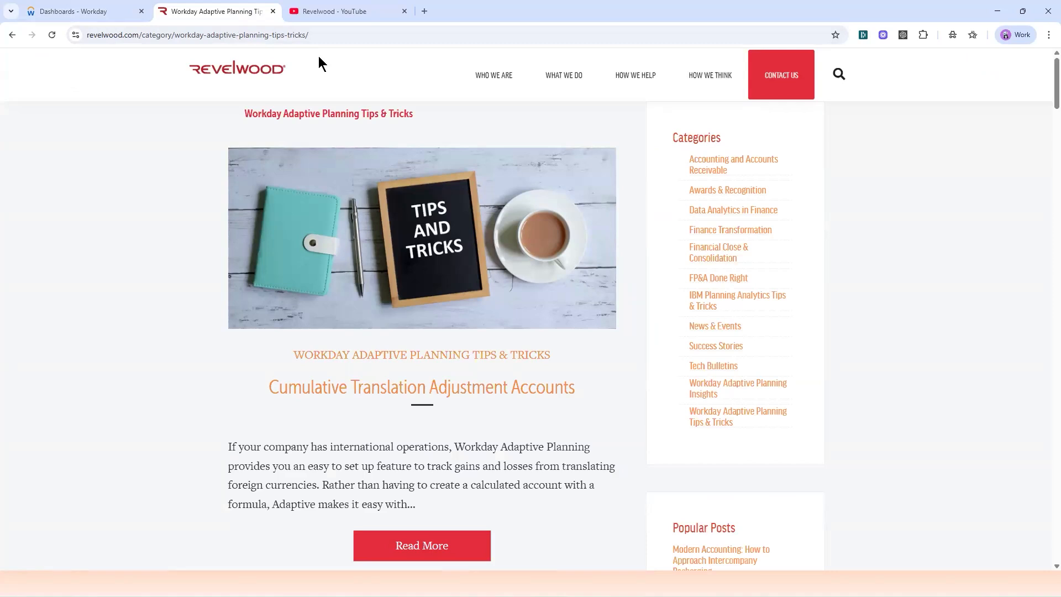
pyautogui.click(345, 12)
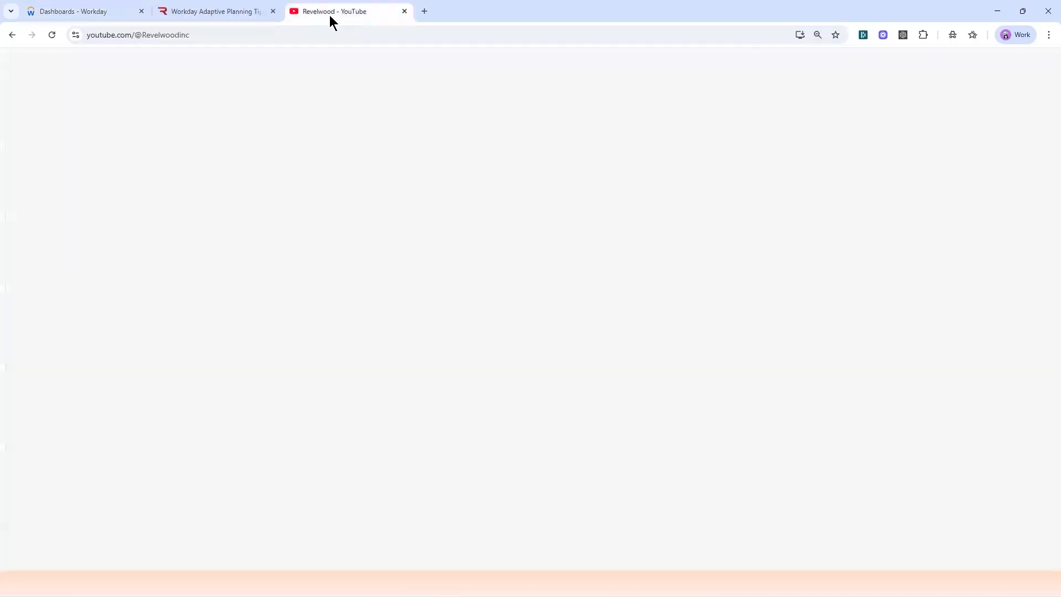